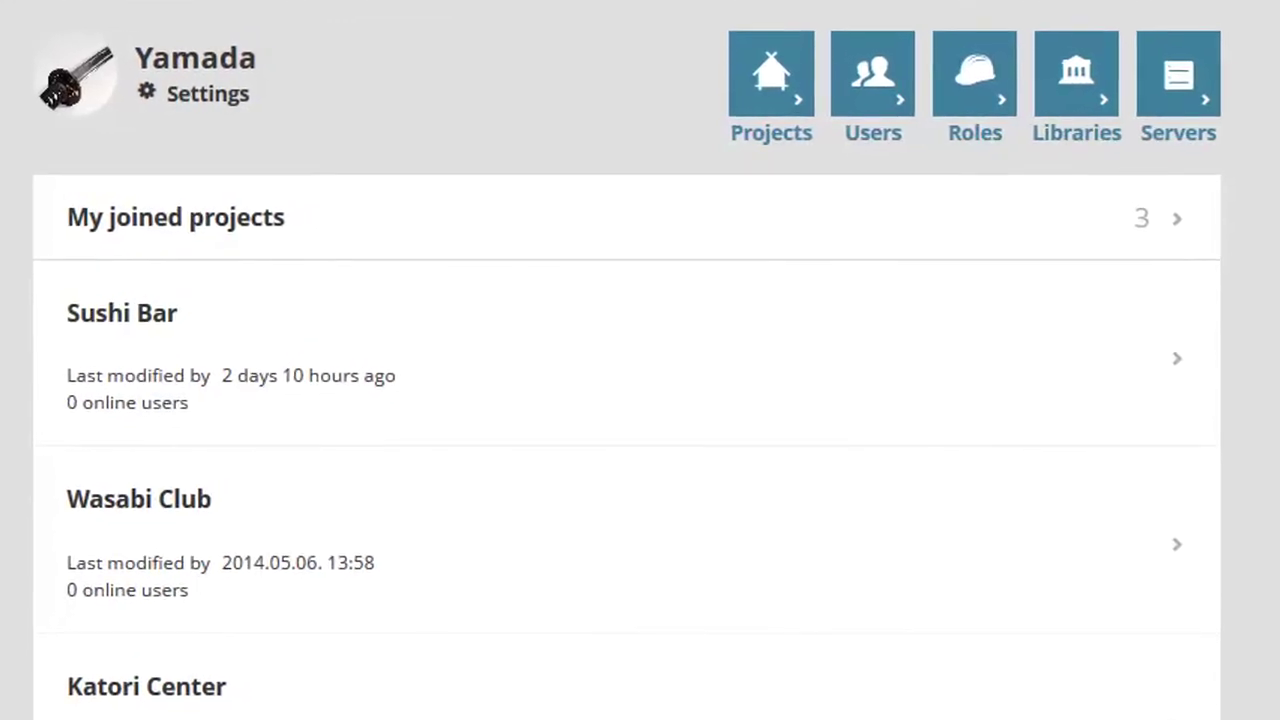
Review the access settings of the project root, the Commercial and Restaurant folders, and the Sushi Bar, Wasabi Club and Katori Center projects
{"action": "left_click", "coordinate": [790, 95]}
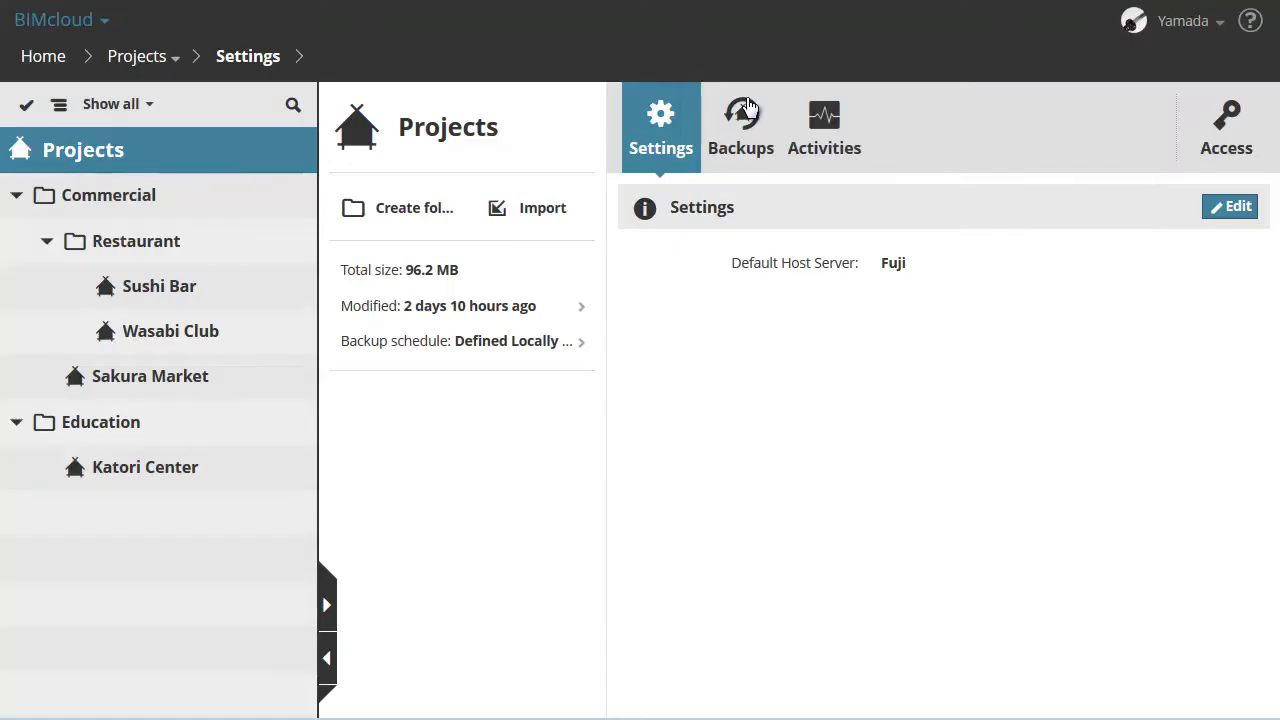
{"action": "left_click", "coordinate": [1248, 130]}
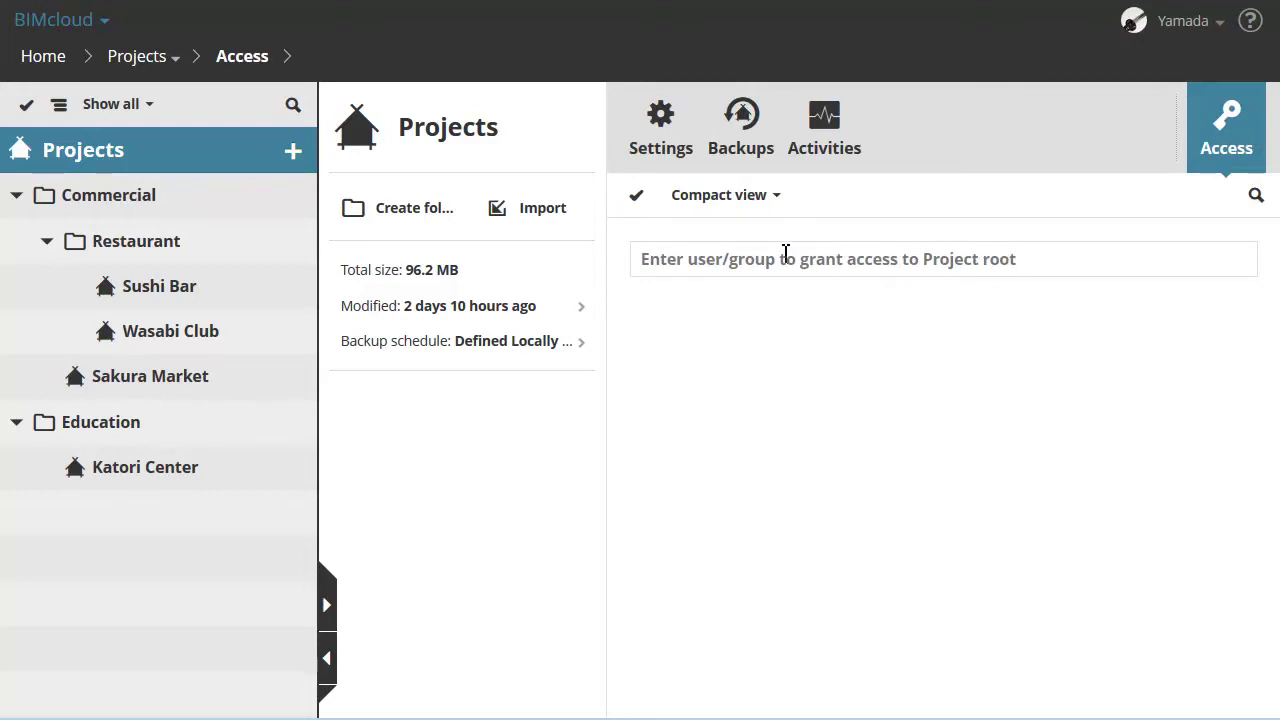
{"action": "left_click", "coordinate": [243, 200]}
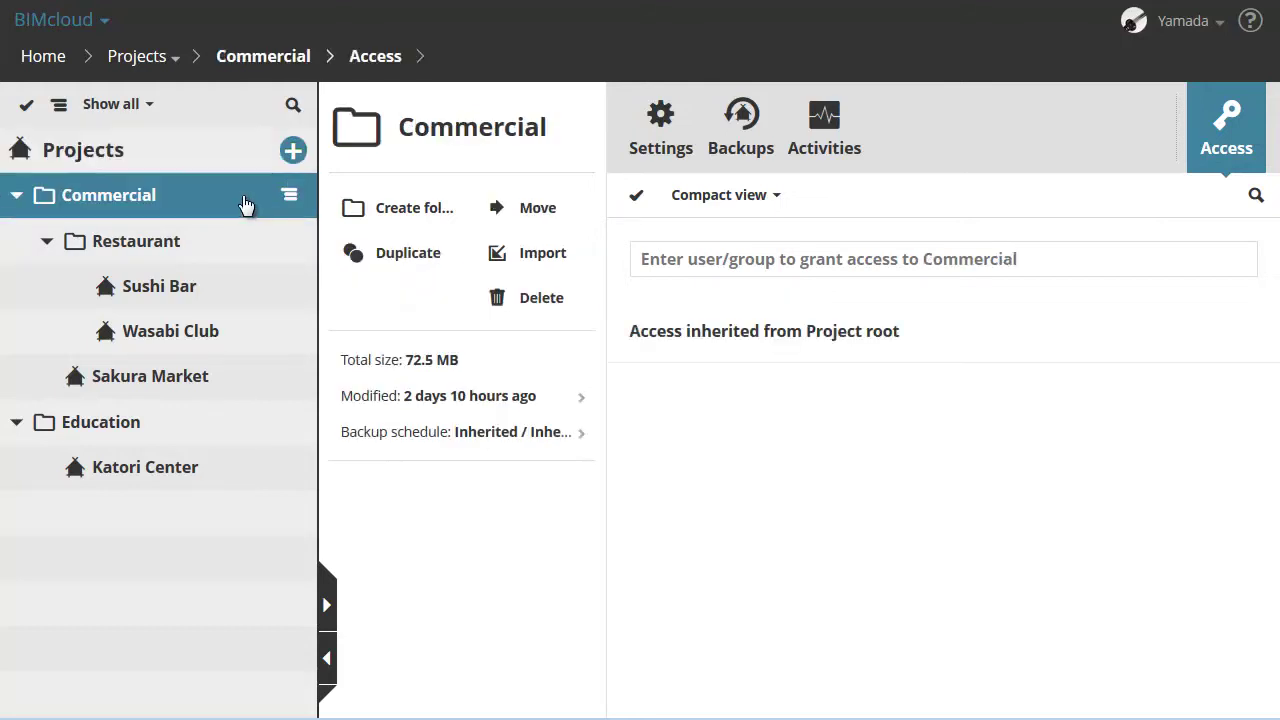
{"action": "left_click", "coordinate": [248, 248]}
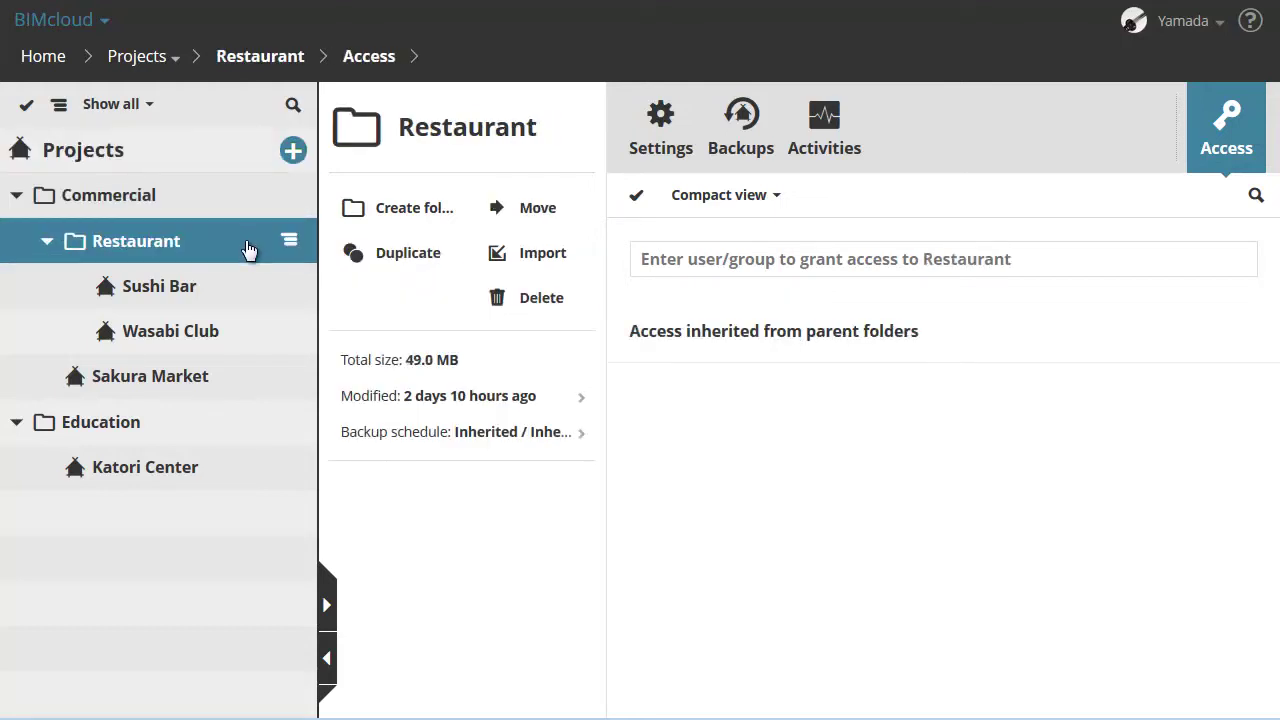
{"action": "left_click", "coordinate": [273, 295]}
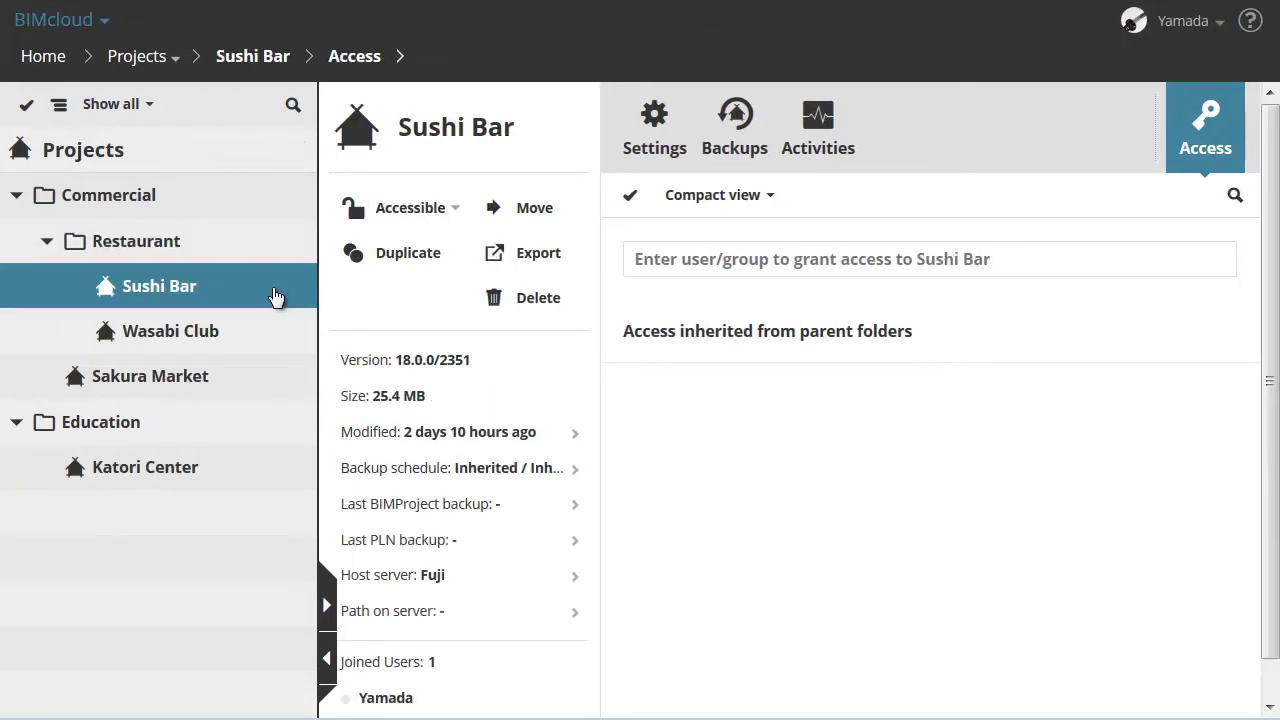
{"action": "left_click", "coordinate": [278, 333]}
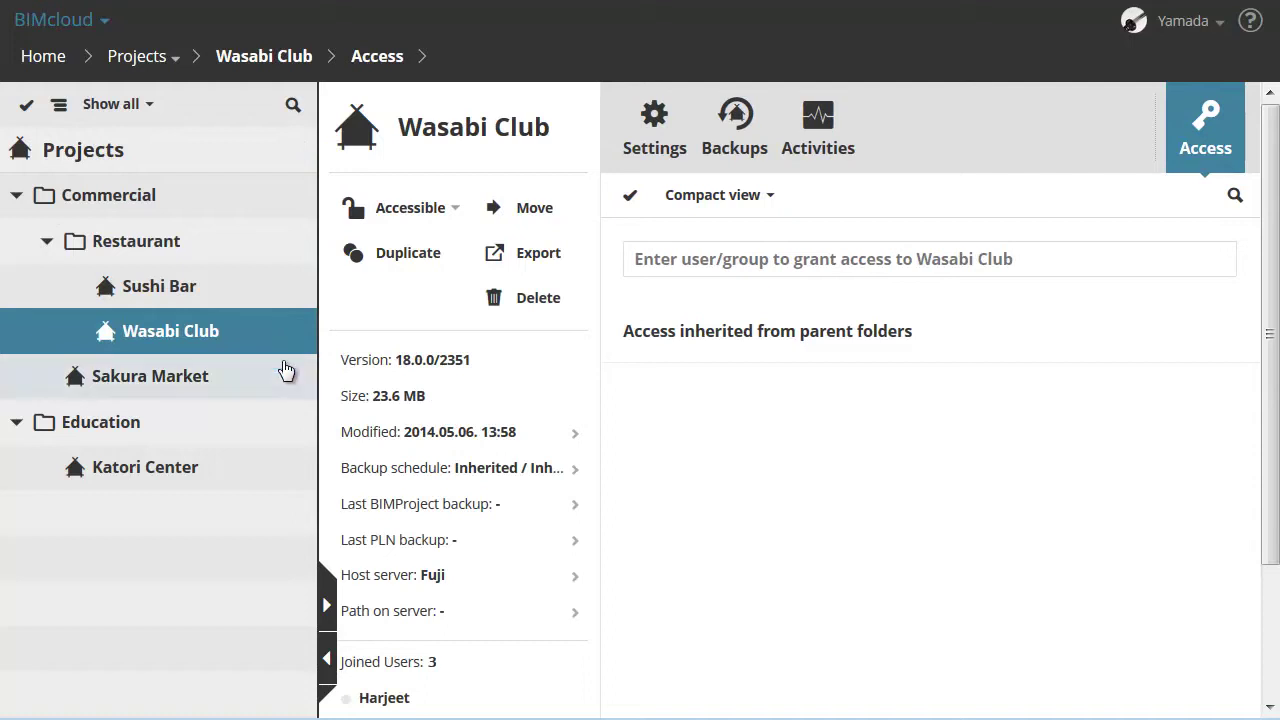
{"action": "left_click", "coordinate": [279, 476]}
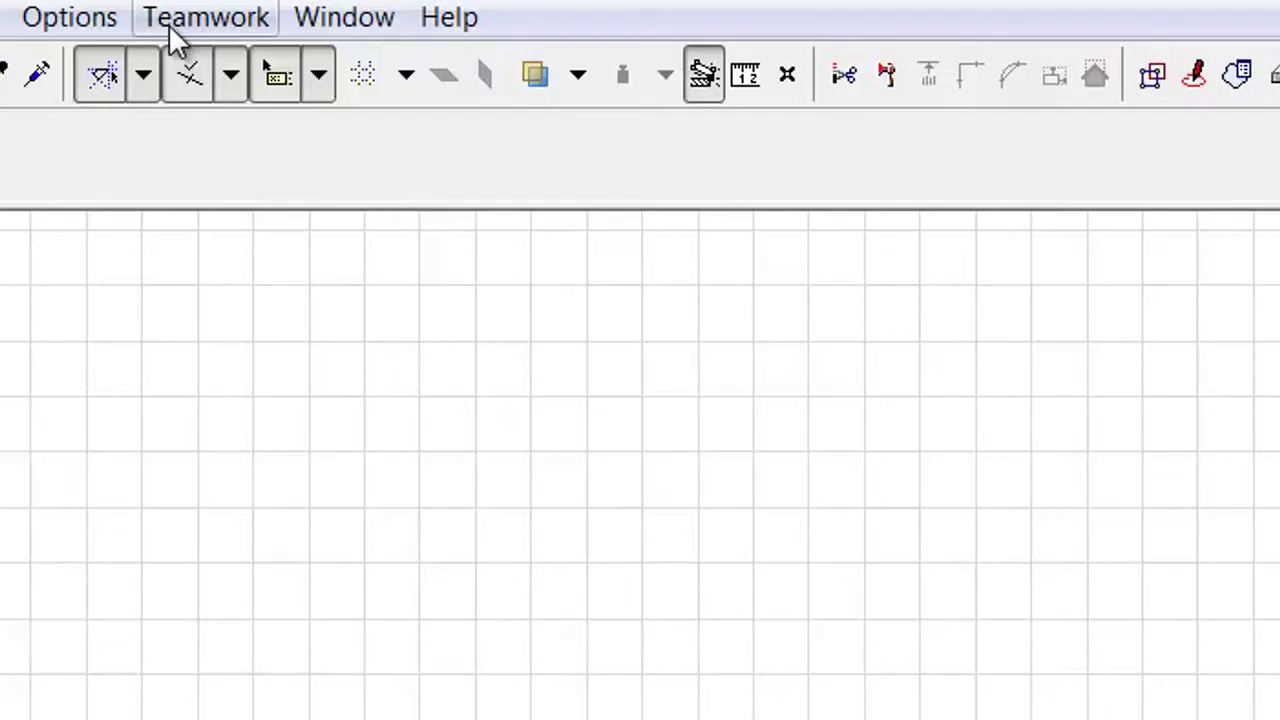
Switch to ArchiCAD and, in Open/Join Teamwork Project, browse the projects in the Restaurant and Education folders
{"action": "left_click", "coordinate": [385, 18]}
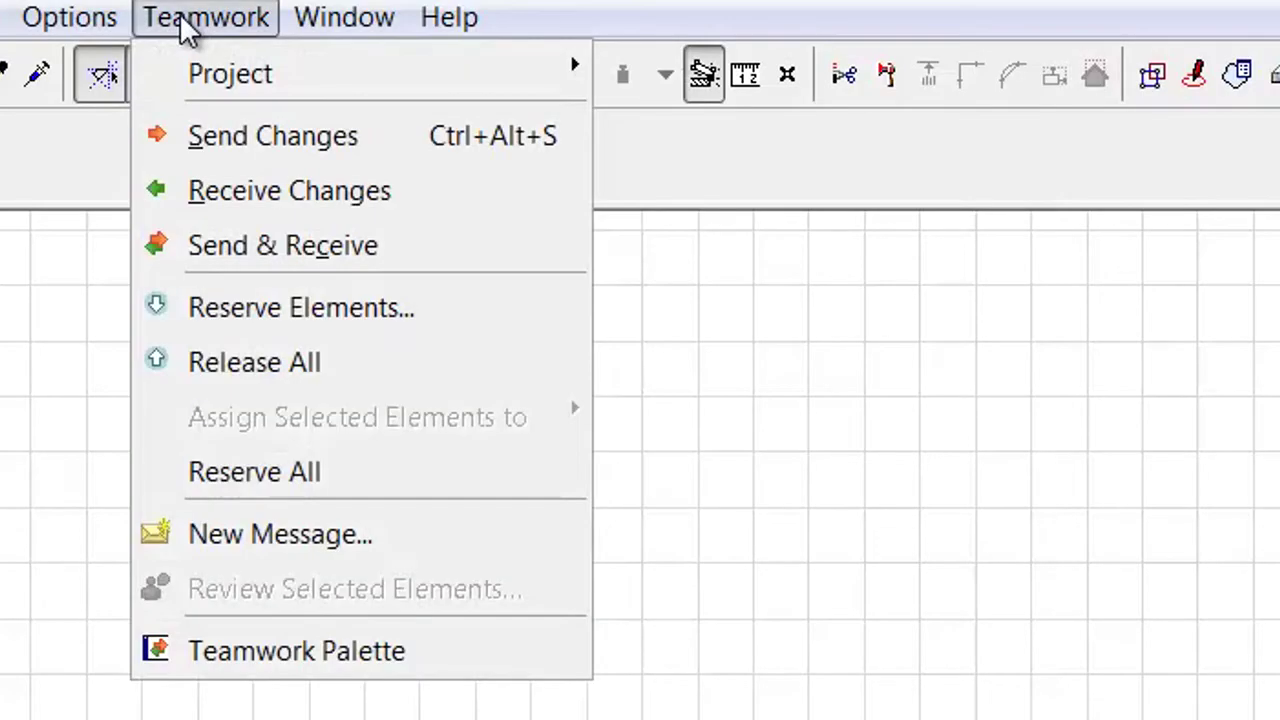
{"action": "mouse_move", "coordinate": [357, 75]}
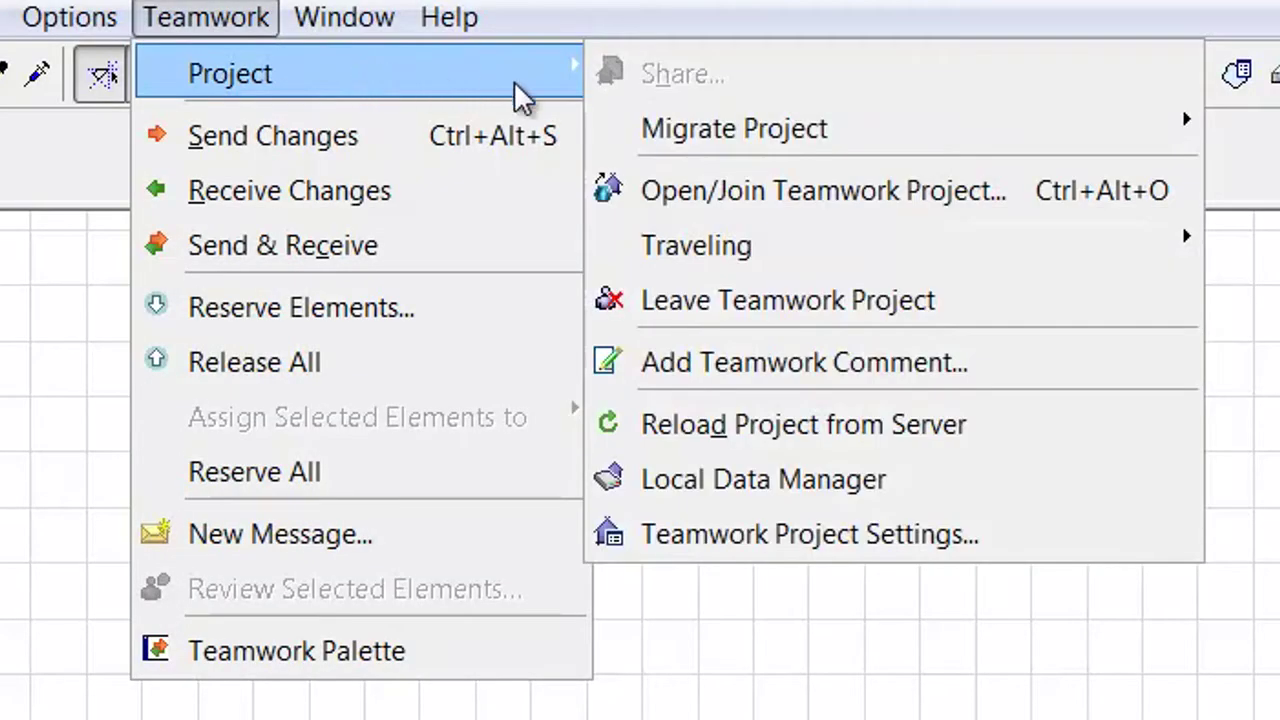
{"action": "left_click", "coordinate": [1016, 194]}
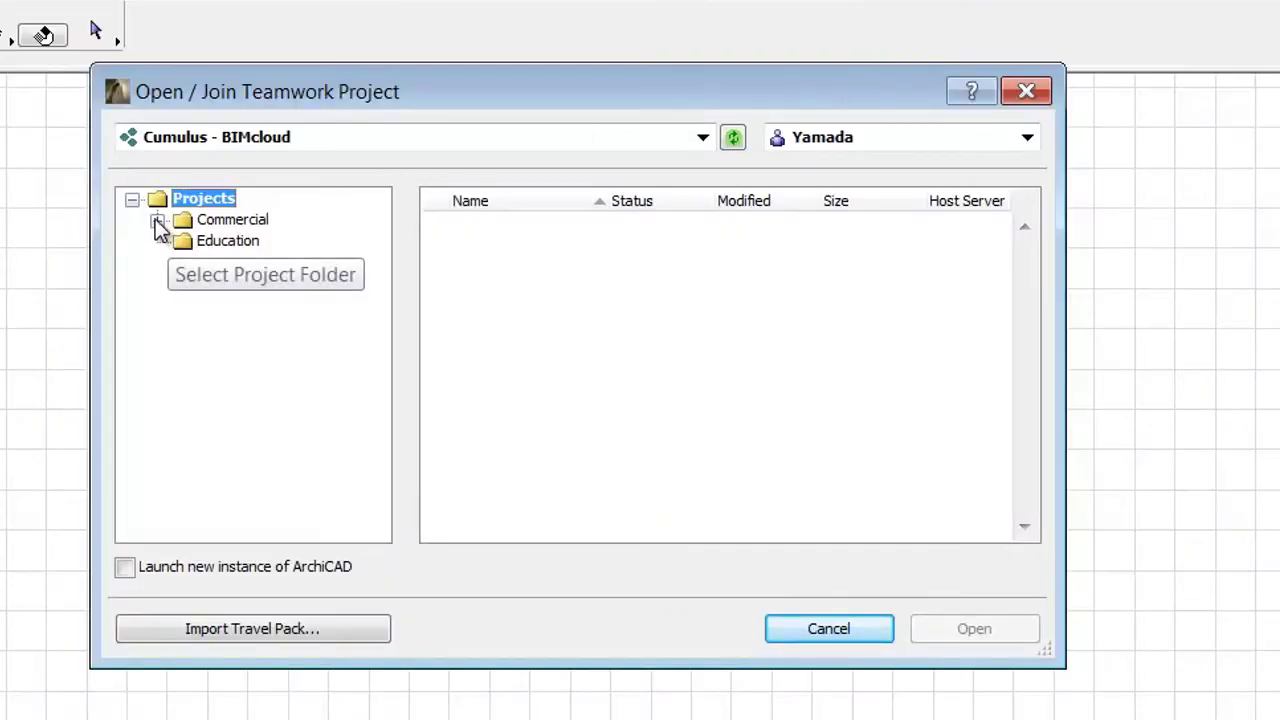
{"action": "left_click", "coordinate": [157, 219]}
{"action": "left_click", "coordinate": [281, 250]}
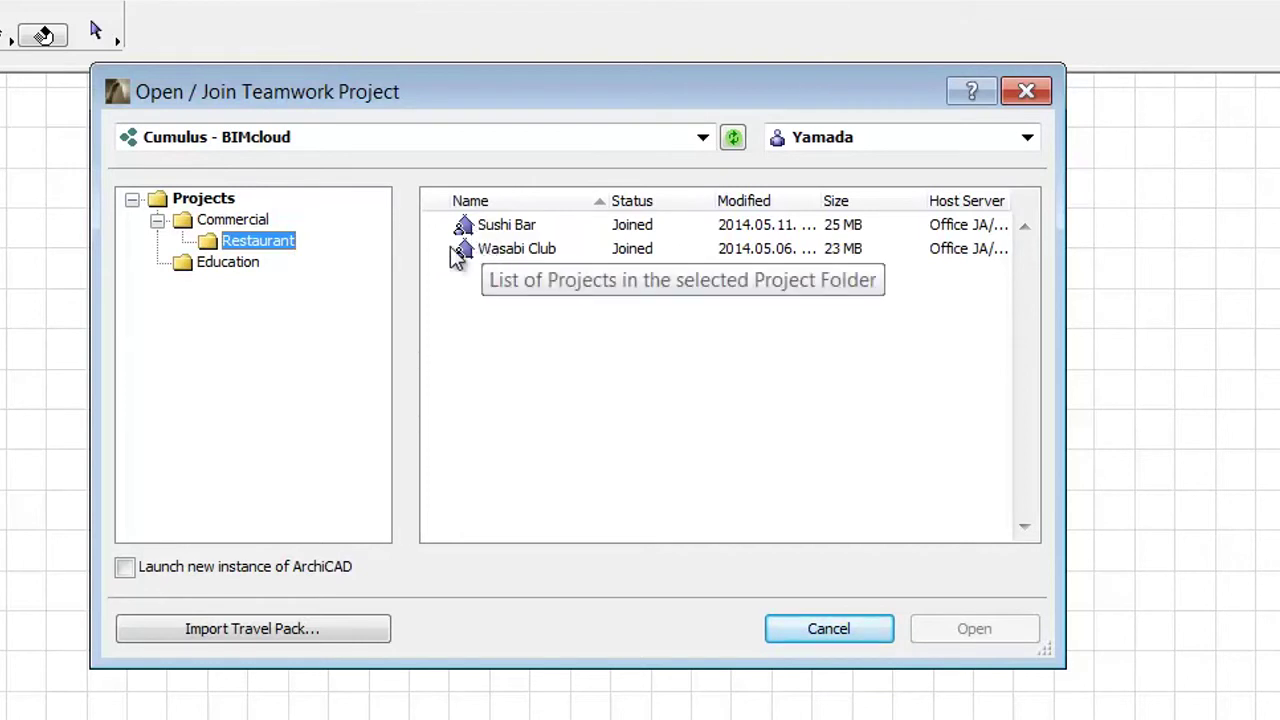
{"action": "left_click", "coordinate": [257, 259]}
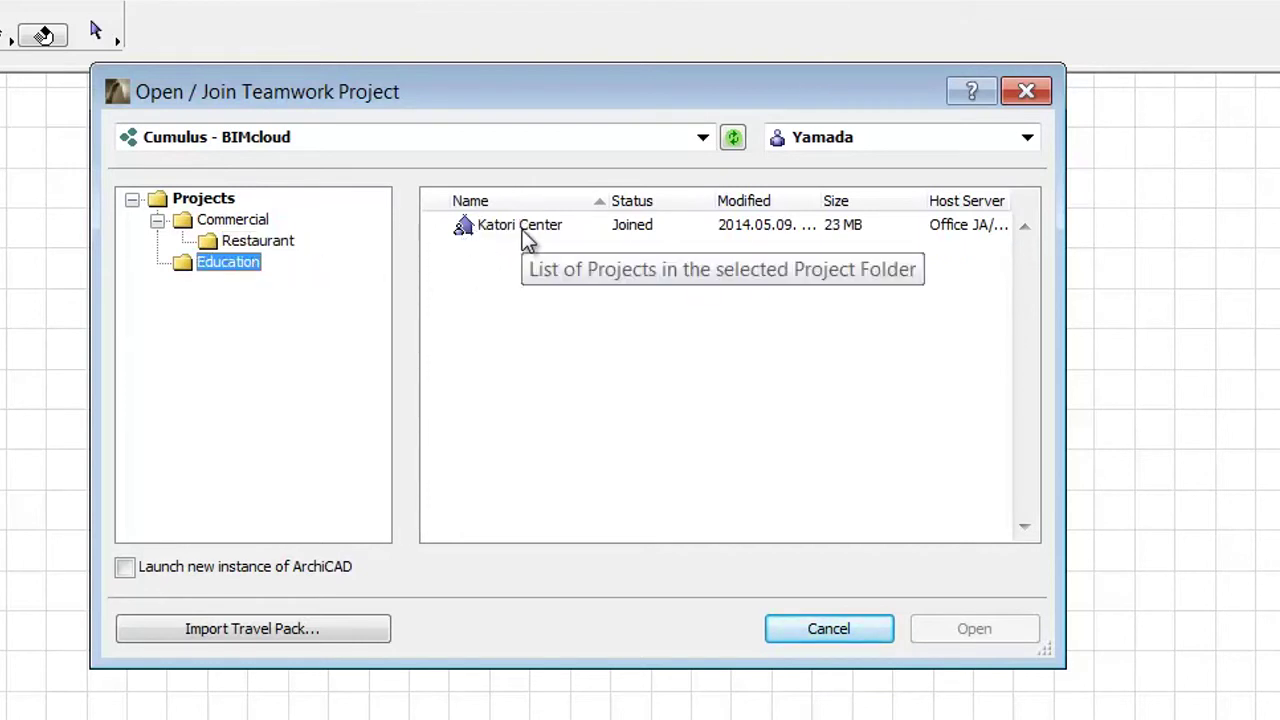
Check project visibility on Cumulus - BIMcloud as the first listed user and as the fifth, dismissing each warning
{"action": "left_click", "coordinate": [1027, 137]}
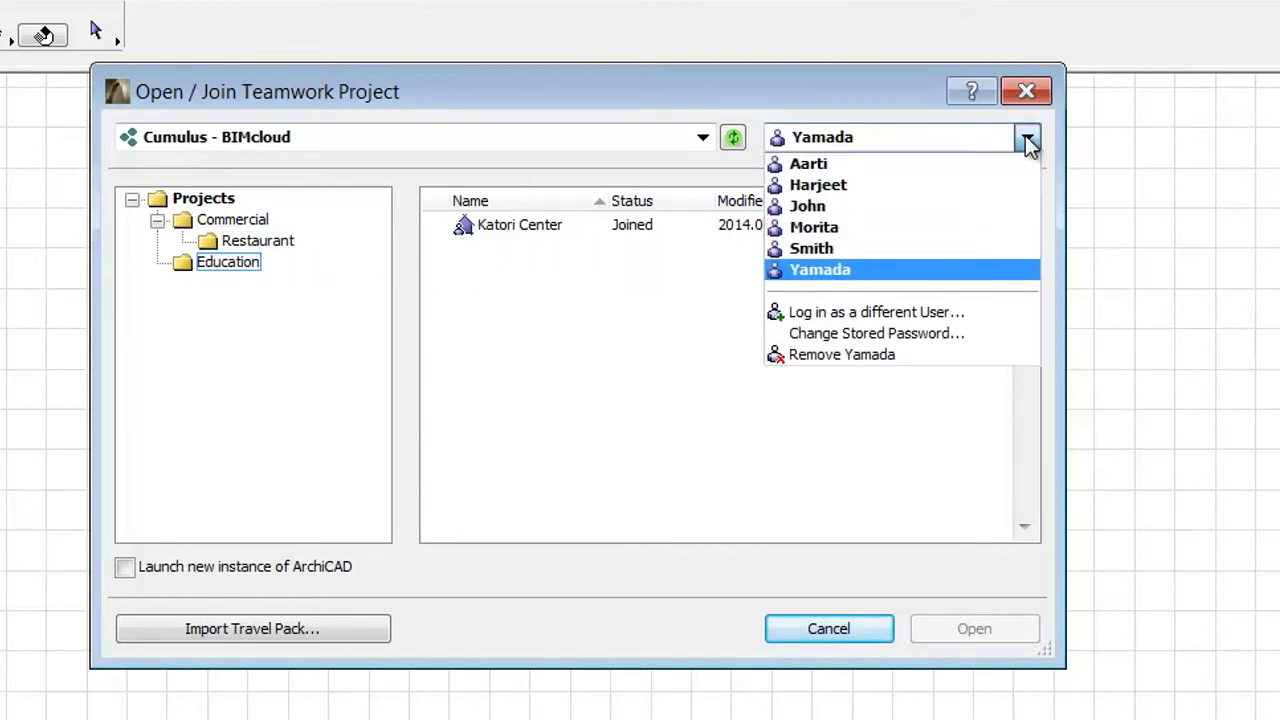
{"action": "left_click", "coordinate": [997, 165]}
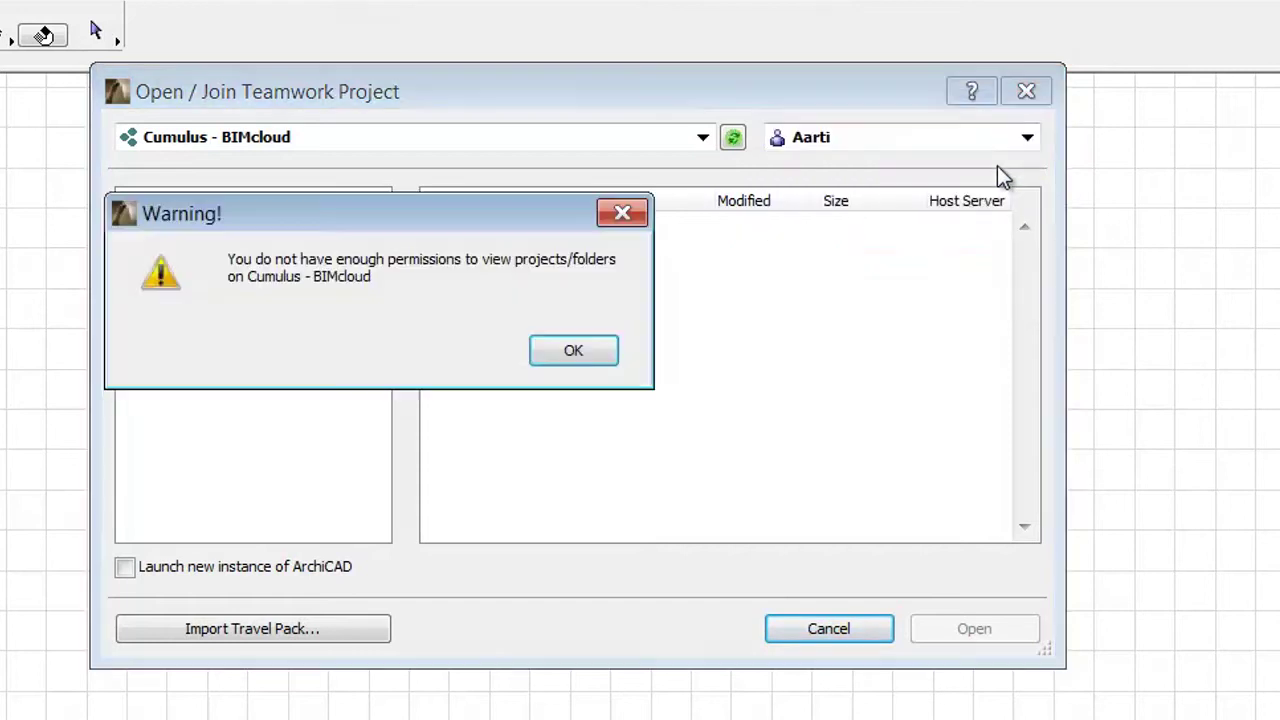
{"action": "left_click", "coordinate": [601, 354]}
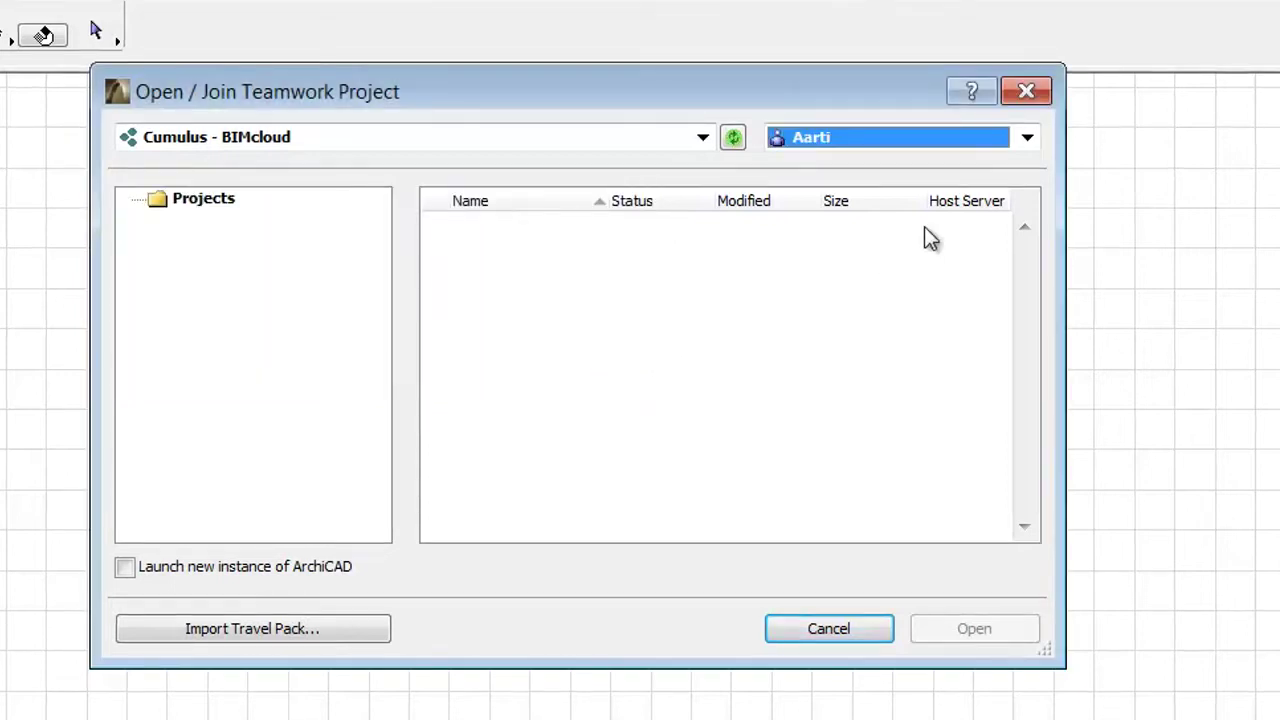
{"action": "left_click", "coordinate": [1028, 137]}
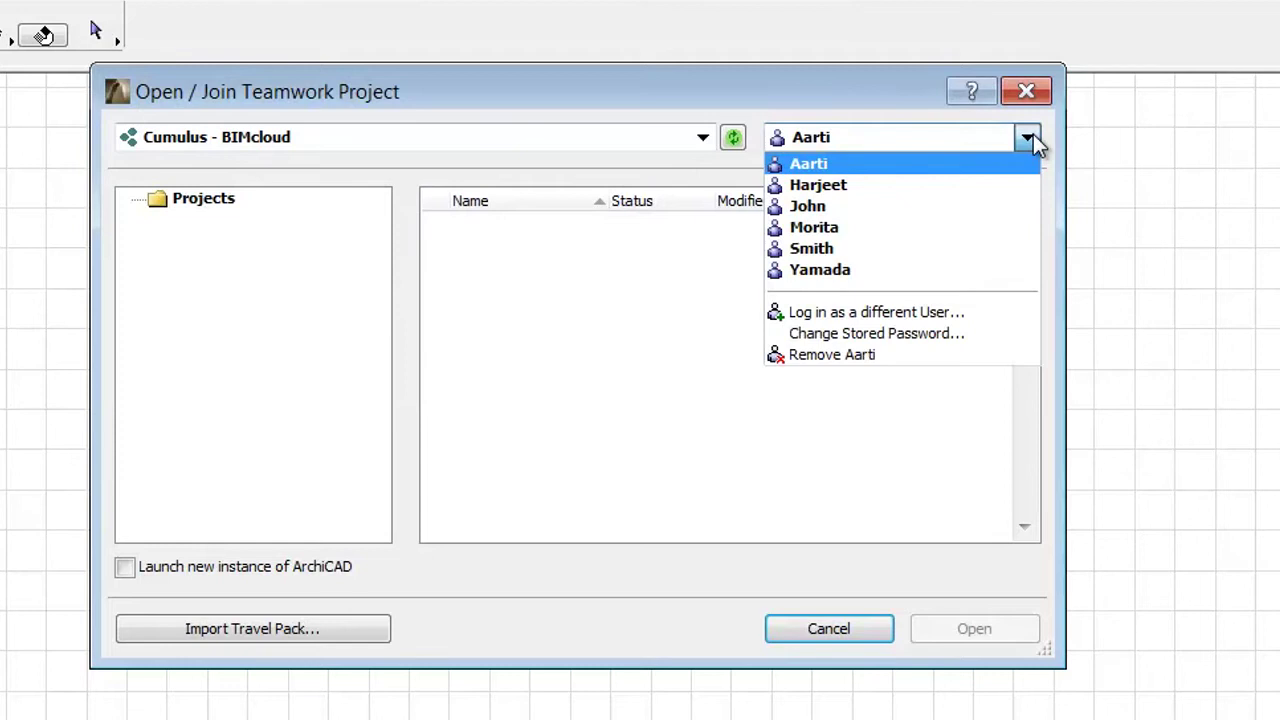
{"action": "left_click", "coordinate": [993, 249]}
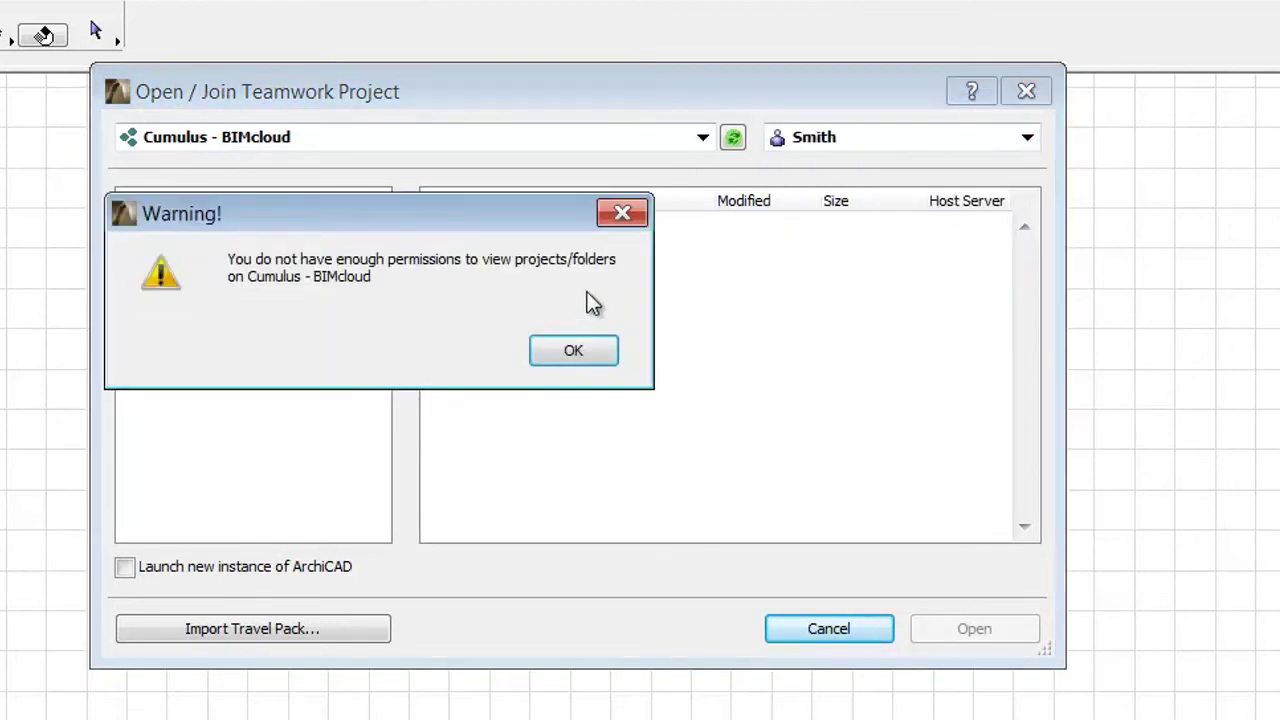
{"action": "left_click", "coordinate": [602, 352]}
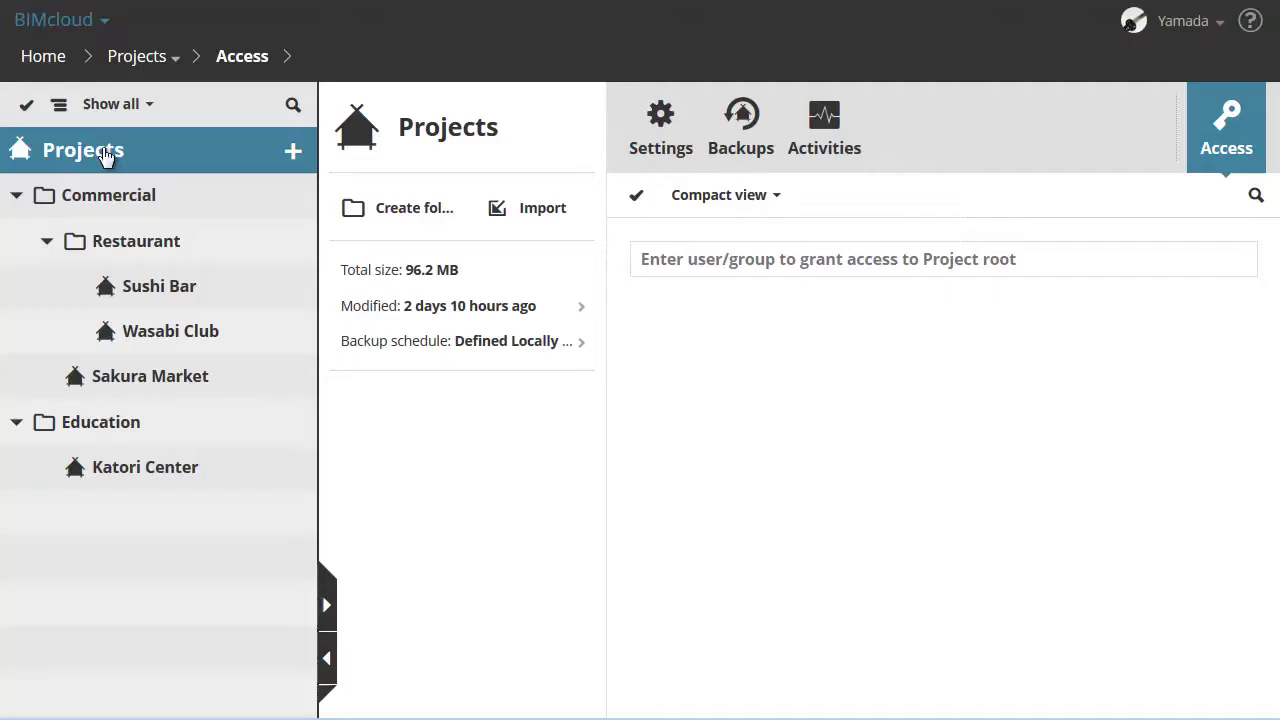
In the BIMcloud Manager, grant the Everyone group access to the project root with the Default role and save
{"action": "left_click", "coordinate": [716, 259]}
{"action": "left_click", "coordinate": [731, 302]}
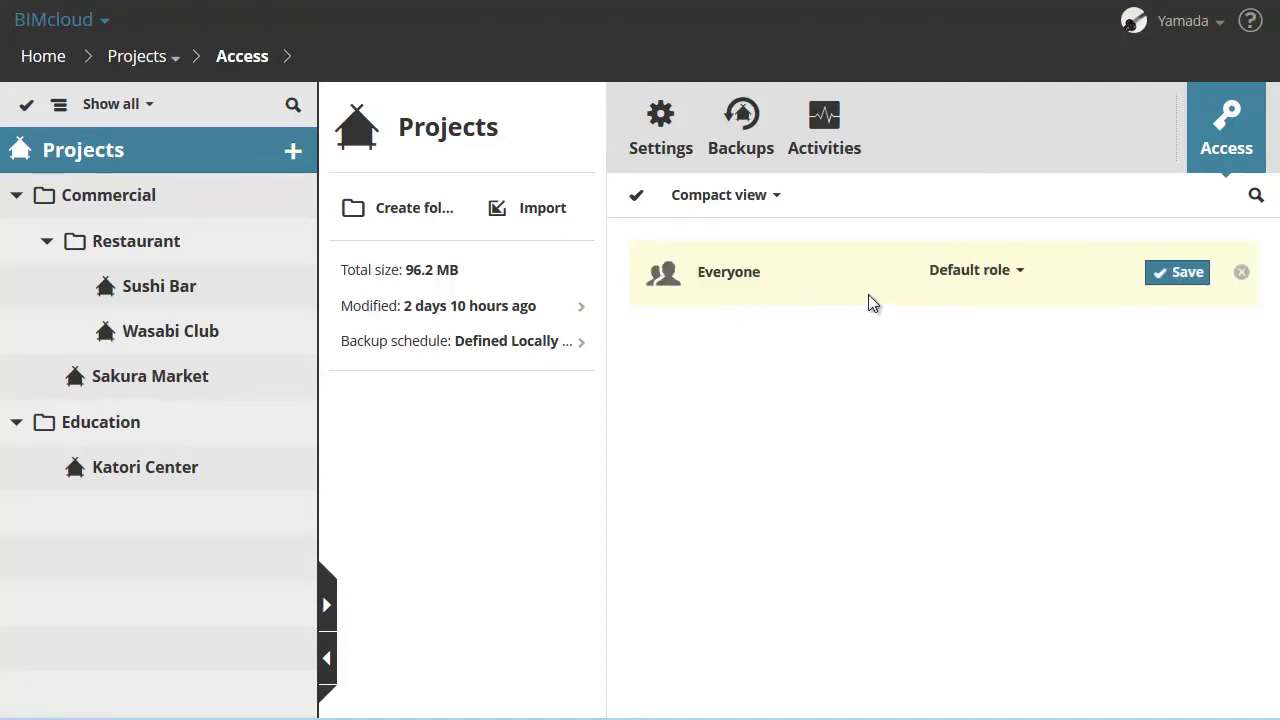
{"action": "left_click", "coordinate": [1022, 276]}
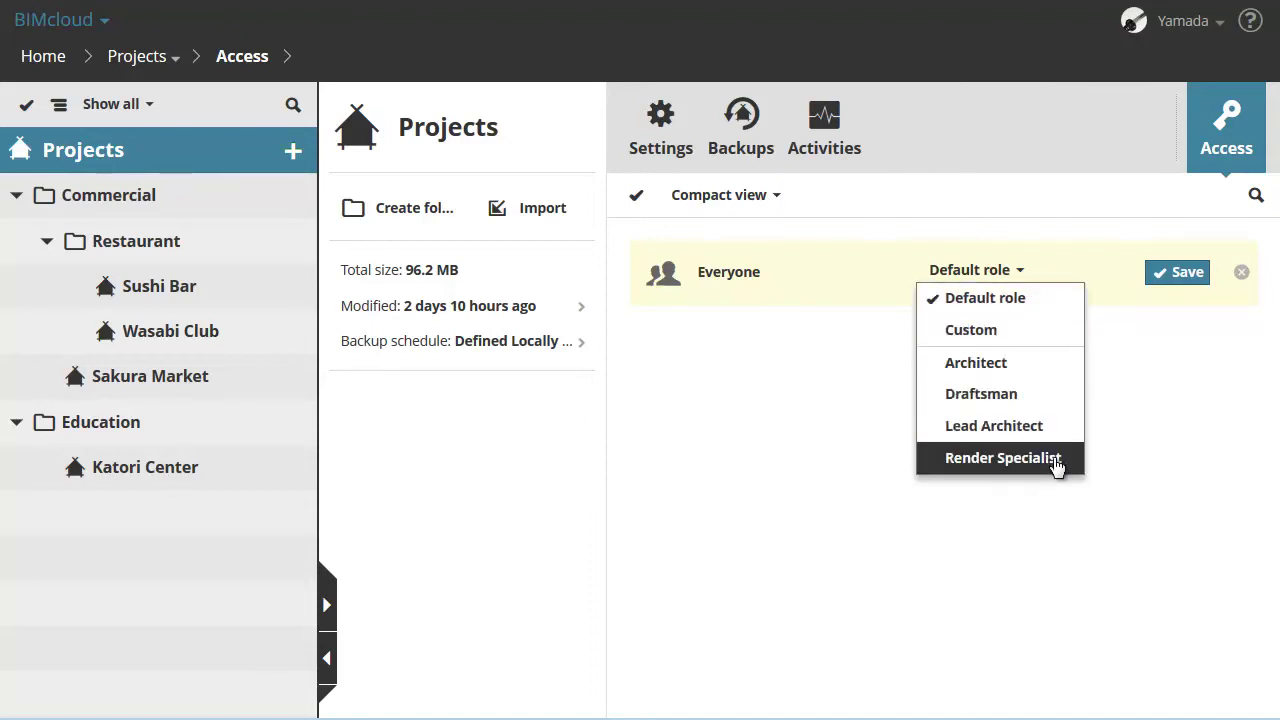
{"action": "left_click", "coordinate": [1025, 276]}
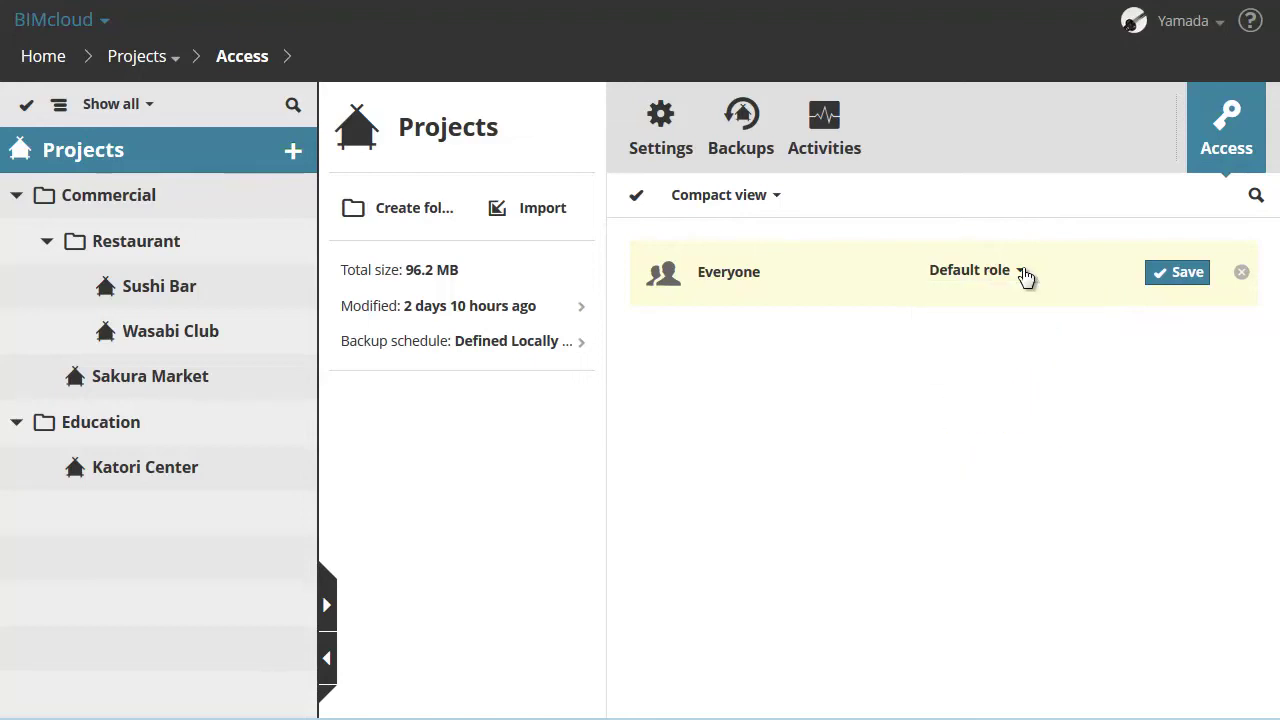
{"action": "left_click", "coordinate": [1192, 278]}
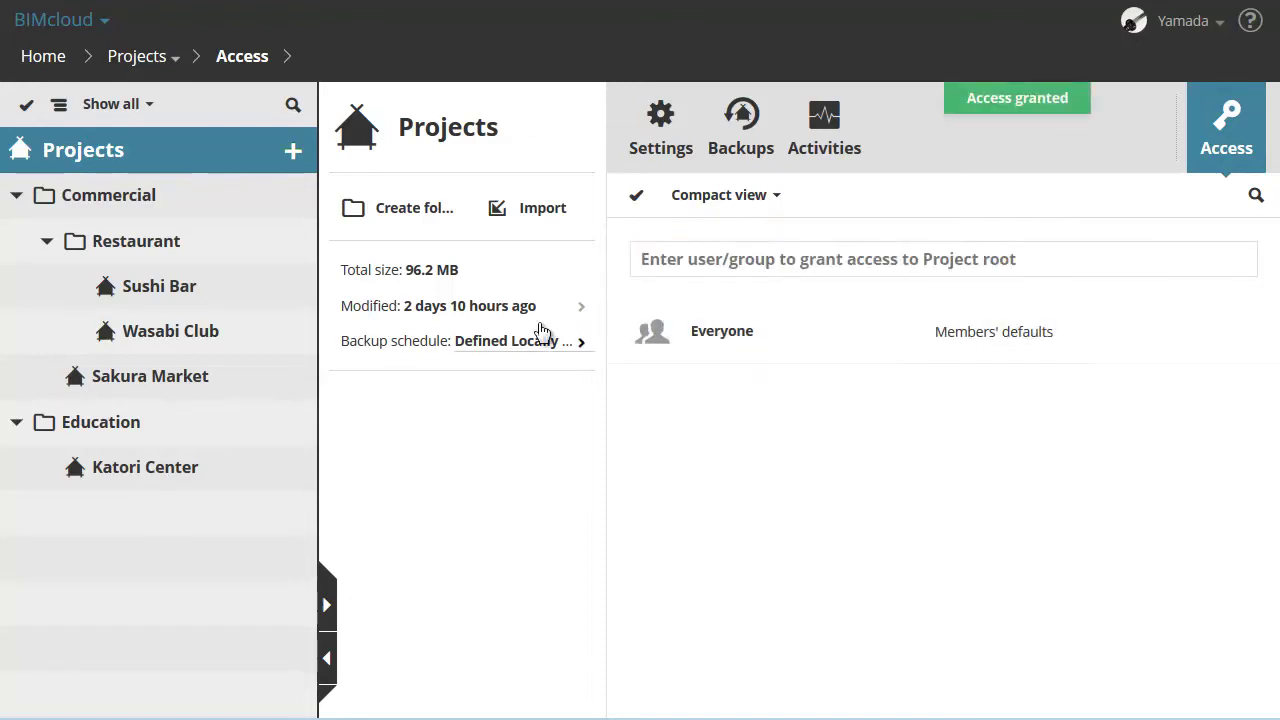
Check the inherited access of the Commercial and Restaurant folders and the Sushi Bar and Wasabi Club projects
{"action": "left_click", "coordinate": [211, 203]}
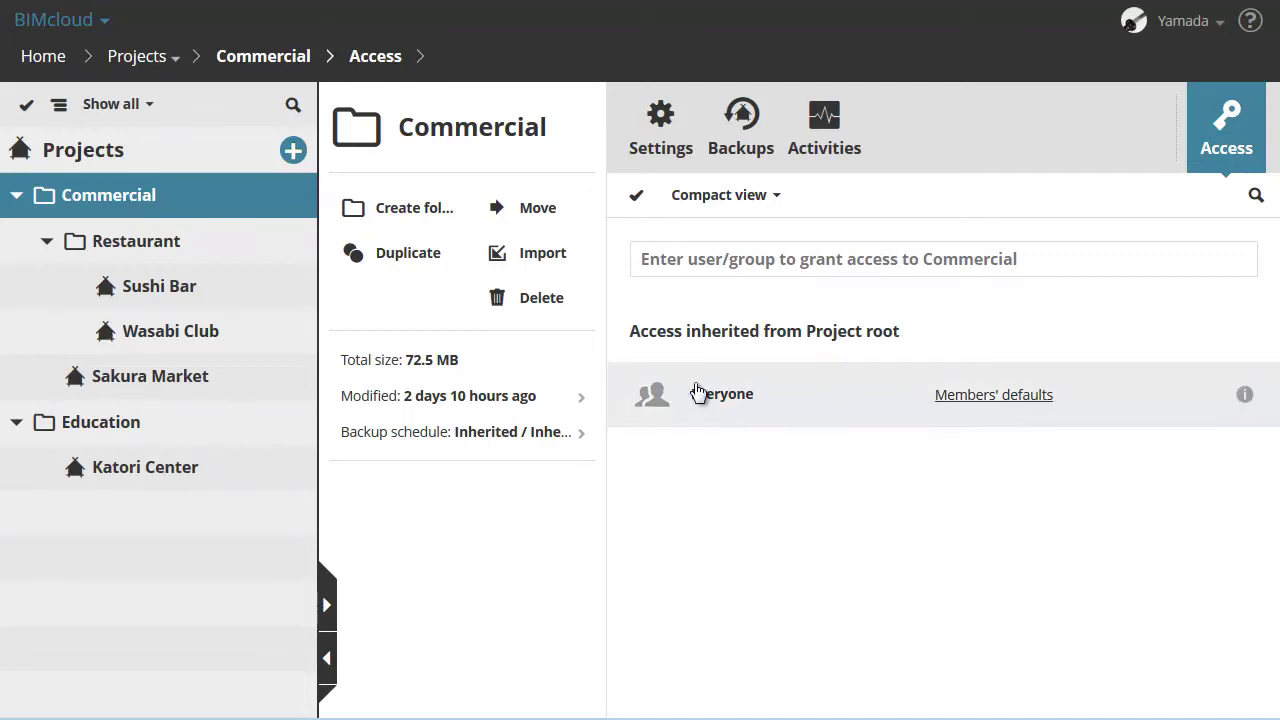
{"action": "left_click", "coordinate": [205, 246]}
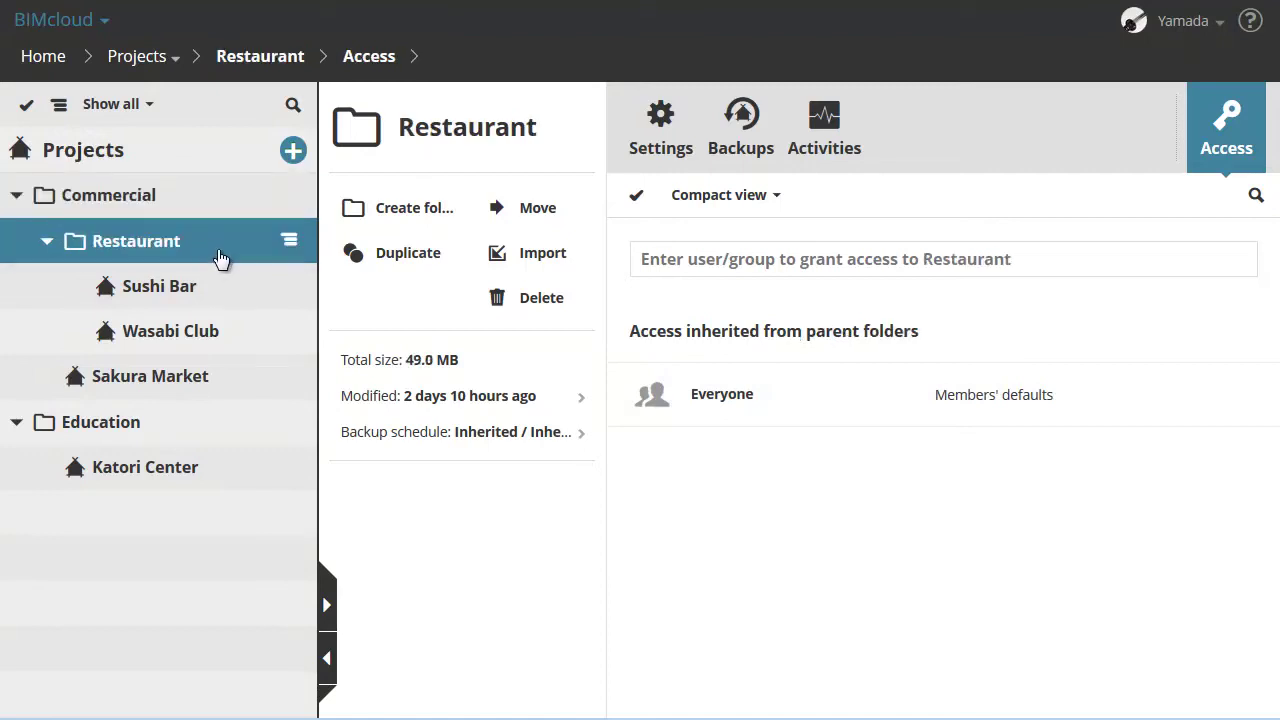
{"action": "left_click", "coordinate": [221, 301]}
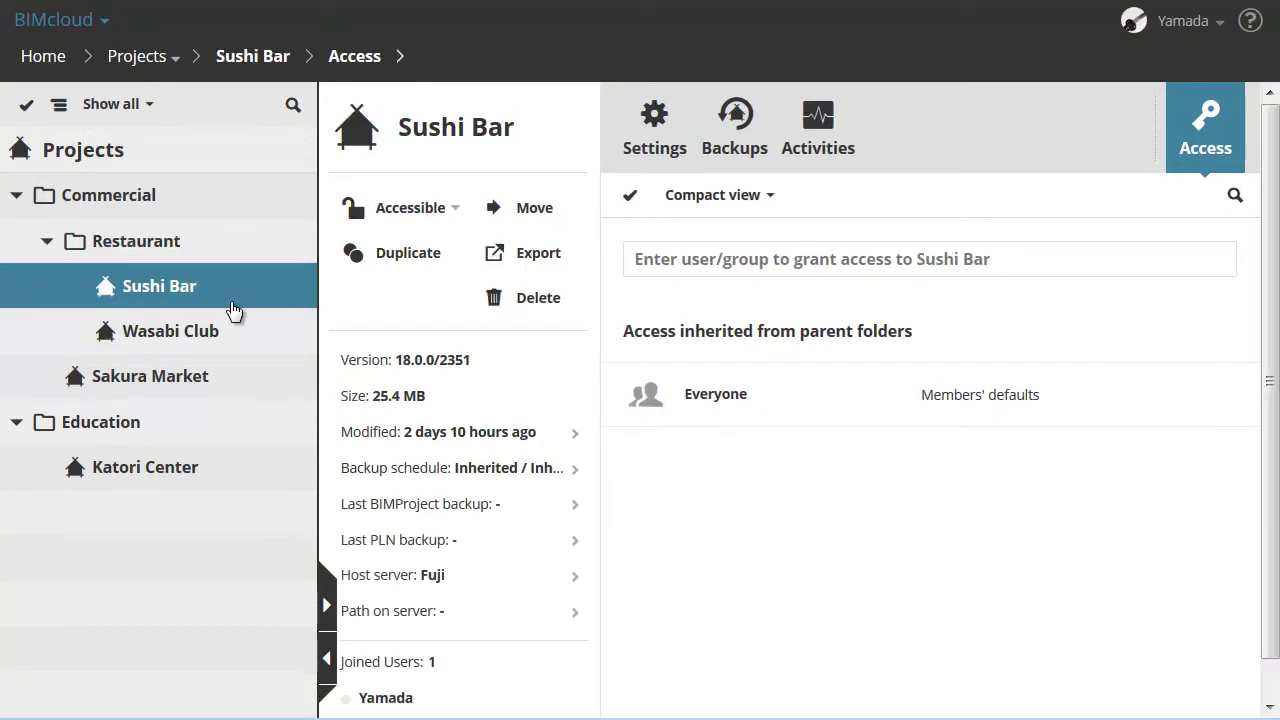
{"action": "left_click", "coordinate": [239, 336]}
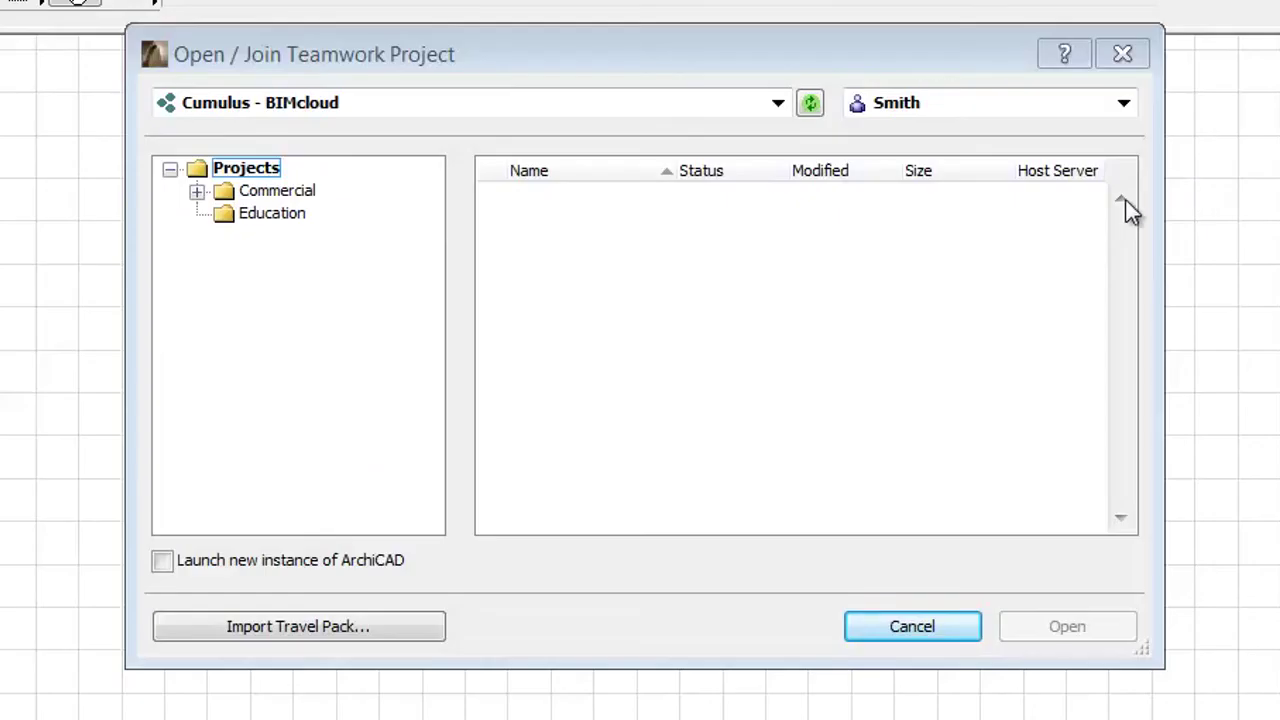
Back in ArchiCAD's Open/Join Teamwork Project, recheck the Restaurant folder as the first and fifth listed users, then open the Education folder
{"action": "left_click", "coordinate": [1121, 104]}
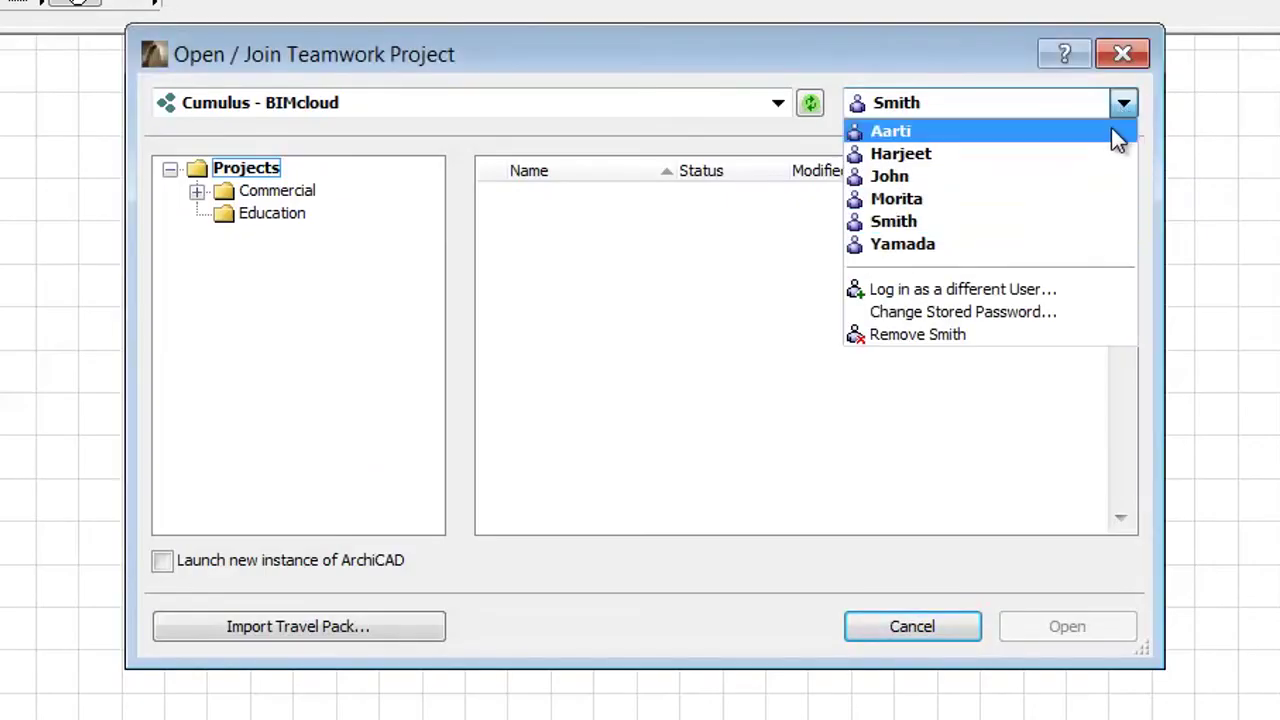
{"action": "left_click", "coordinate": [1110, 131]}
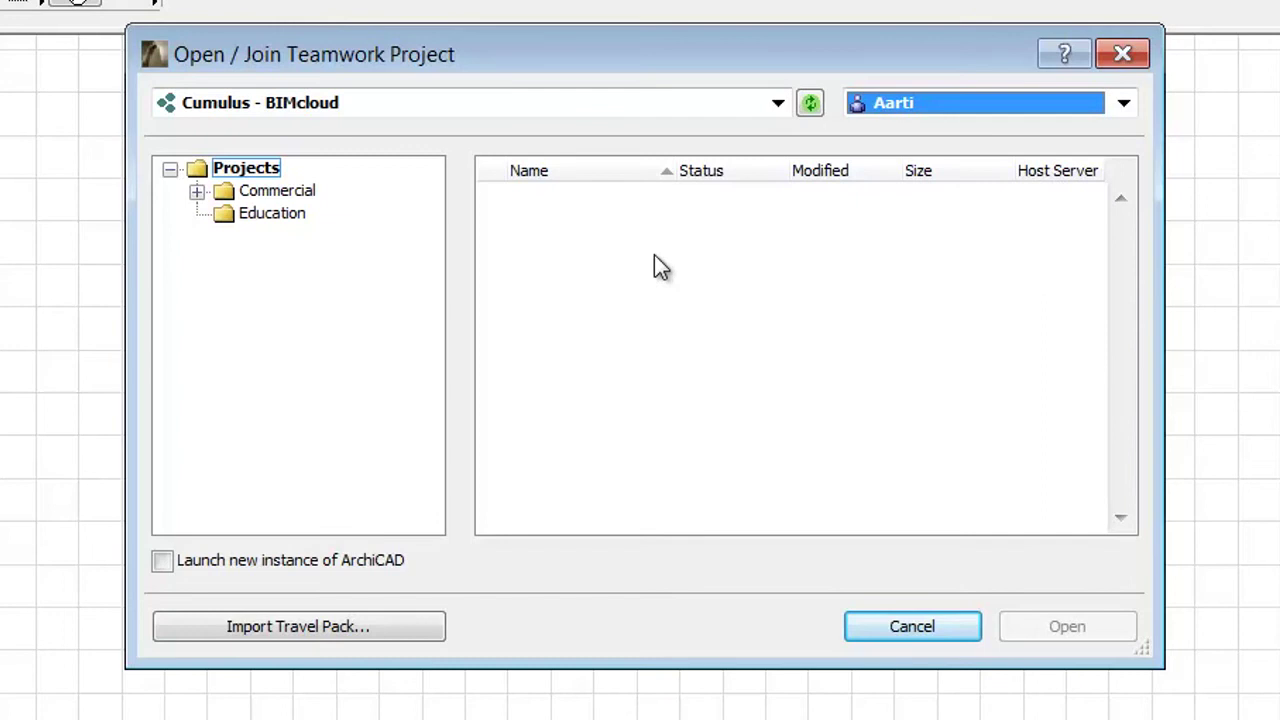
{"action": "left_click", "coordinate": [197, 191]}
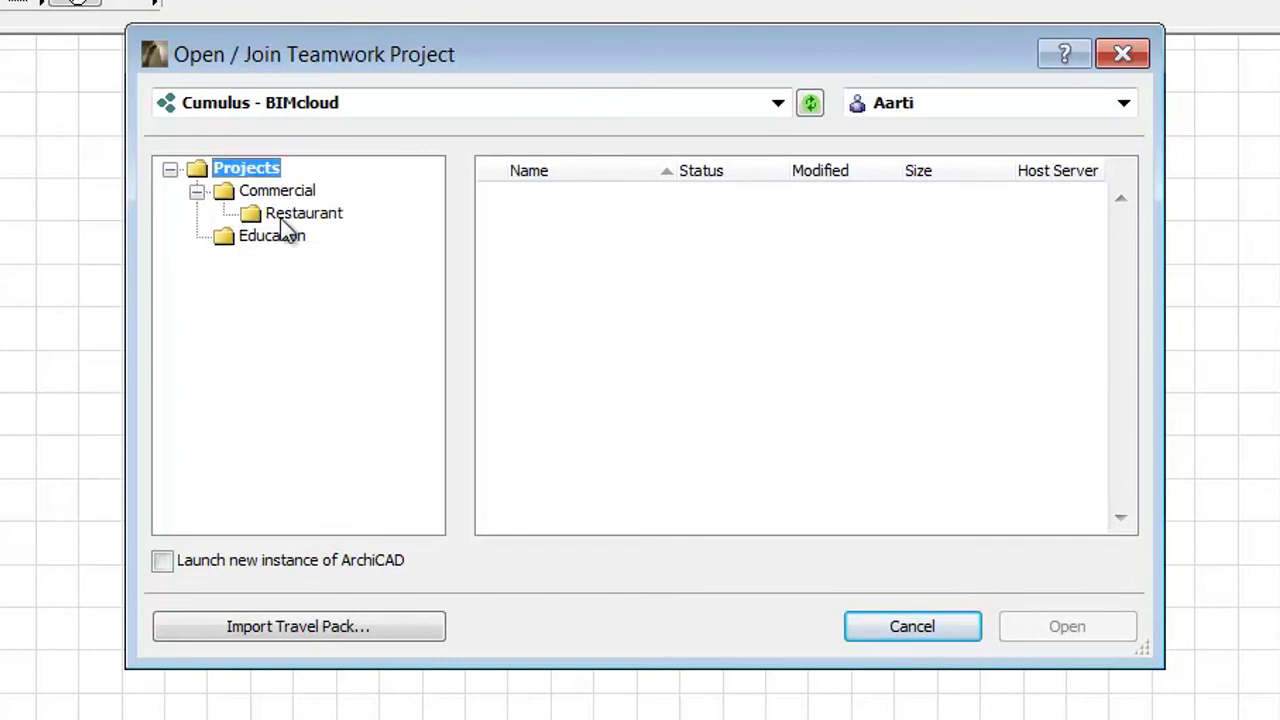
{"action": "left_click", "coordinate": [305, 214]}
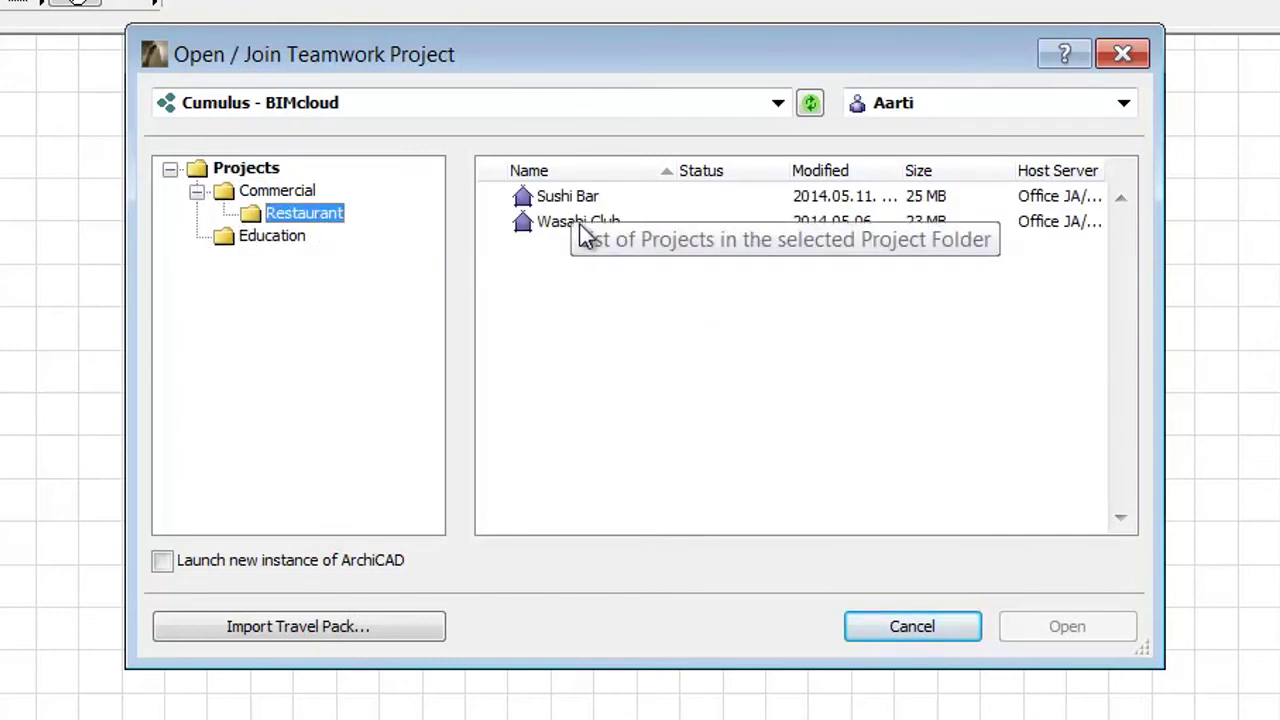
{"action": "left_click", "coordinate": [986, 107]}
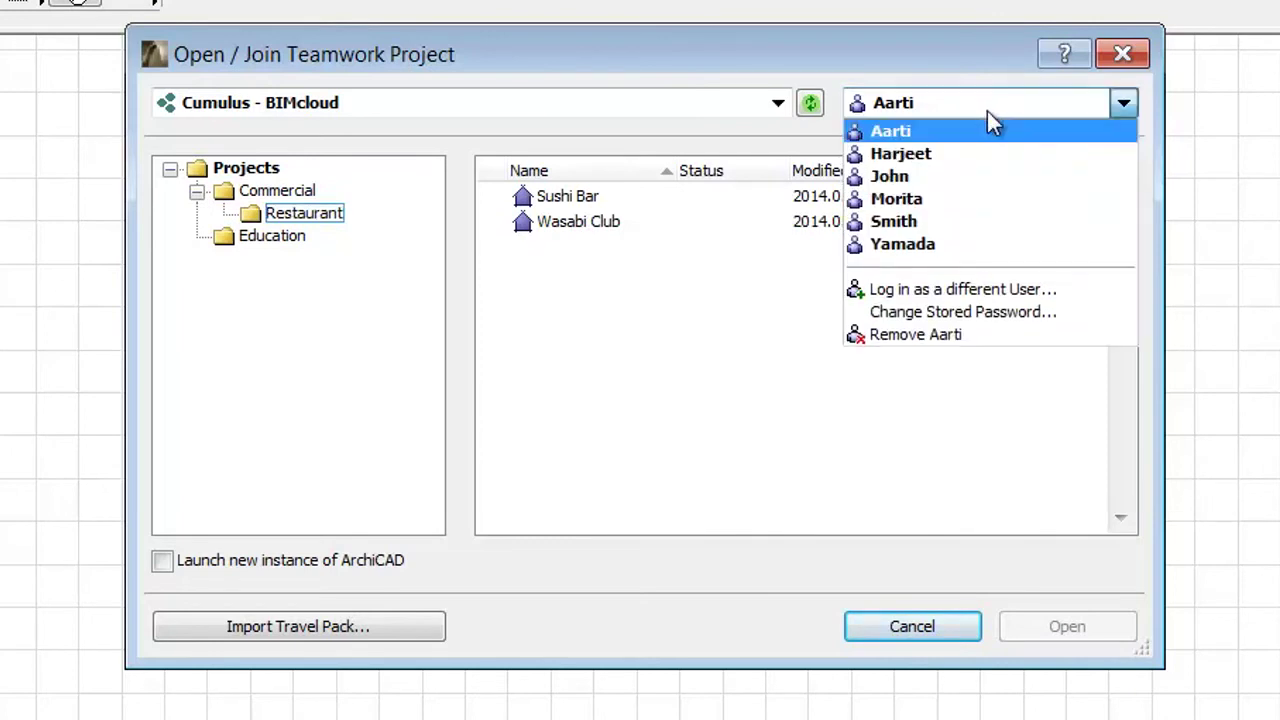
{"action": "left_click", "coordinate": [995, 224]}
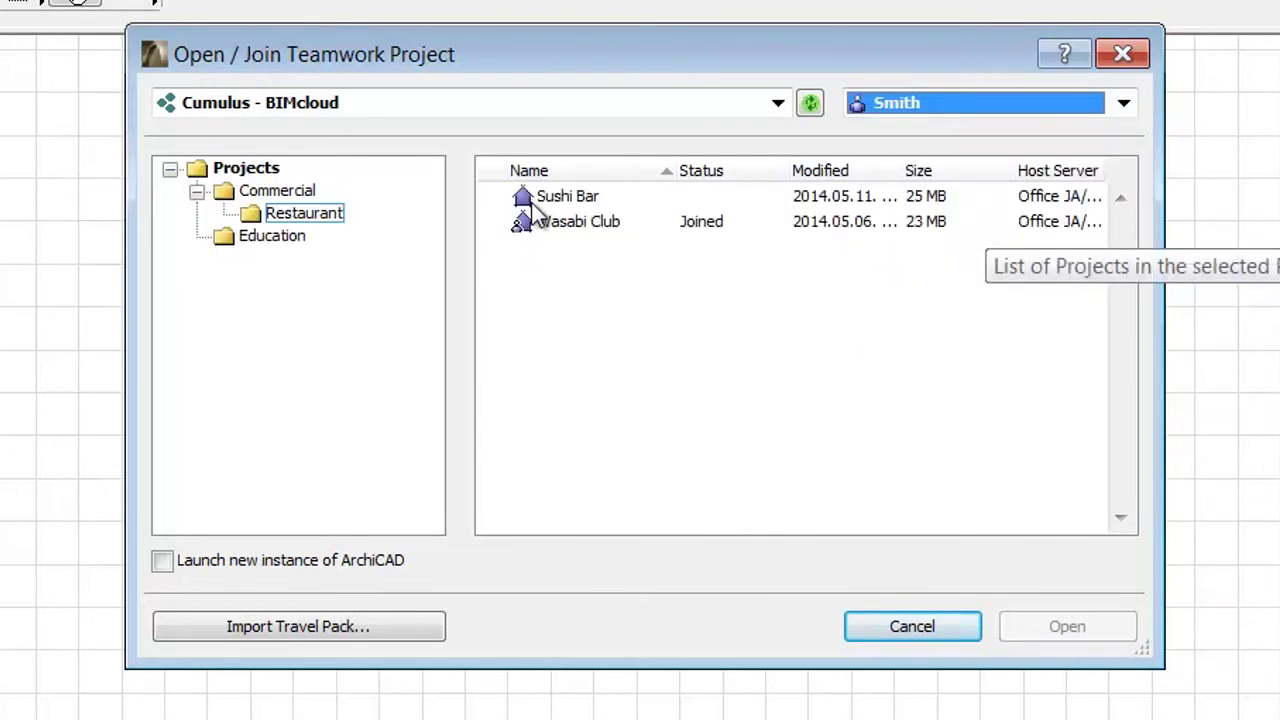
{"action": "left_click", "coordinate": [296, 240]}
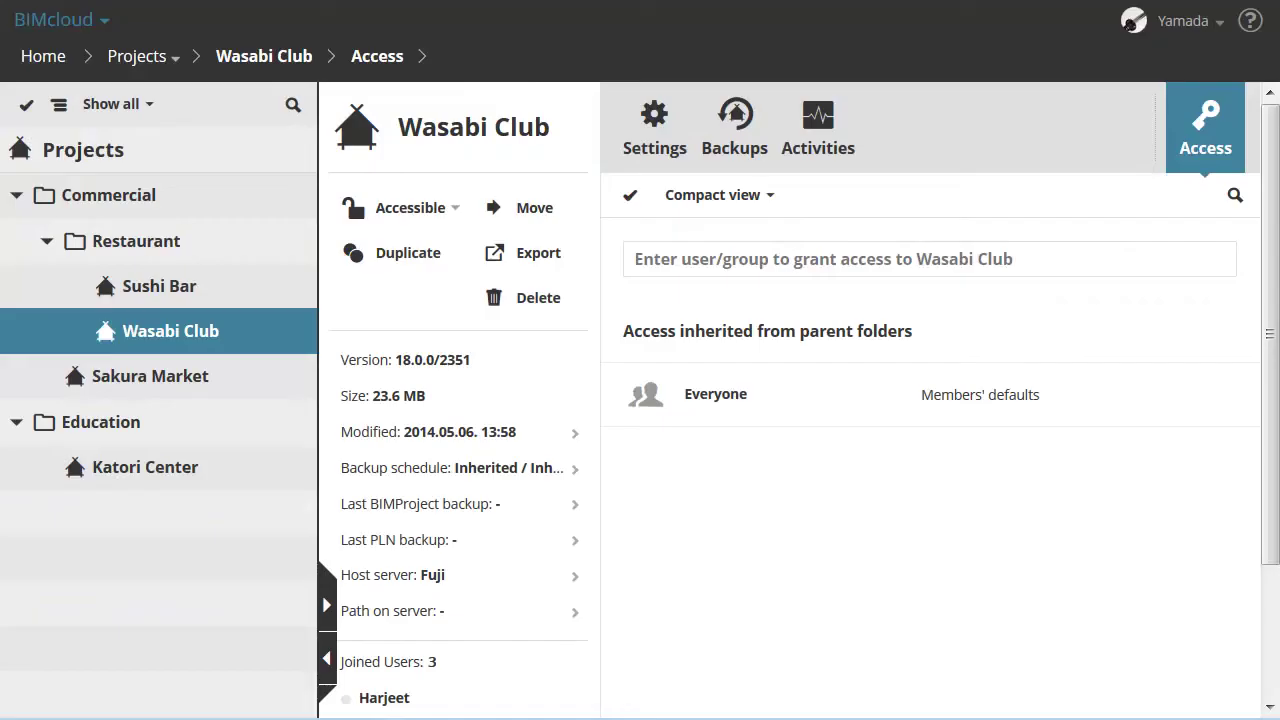
In the BIMcloud Manager, remove the Everyone group's access from the project root
{"action": "left_click", "coordinate": [157, 149]}
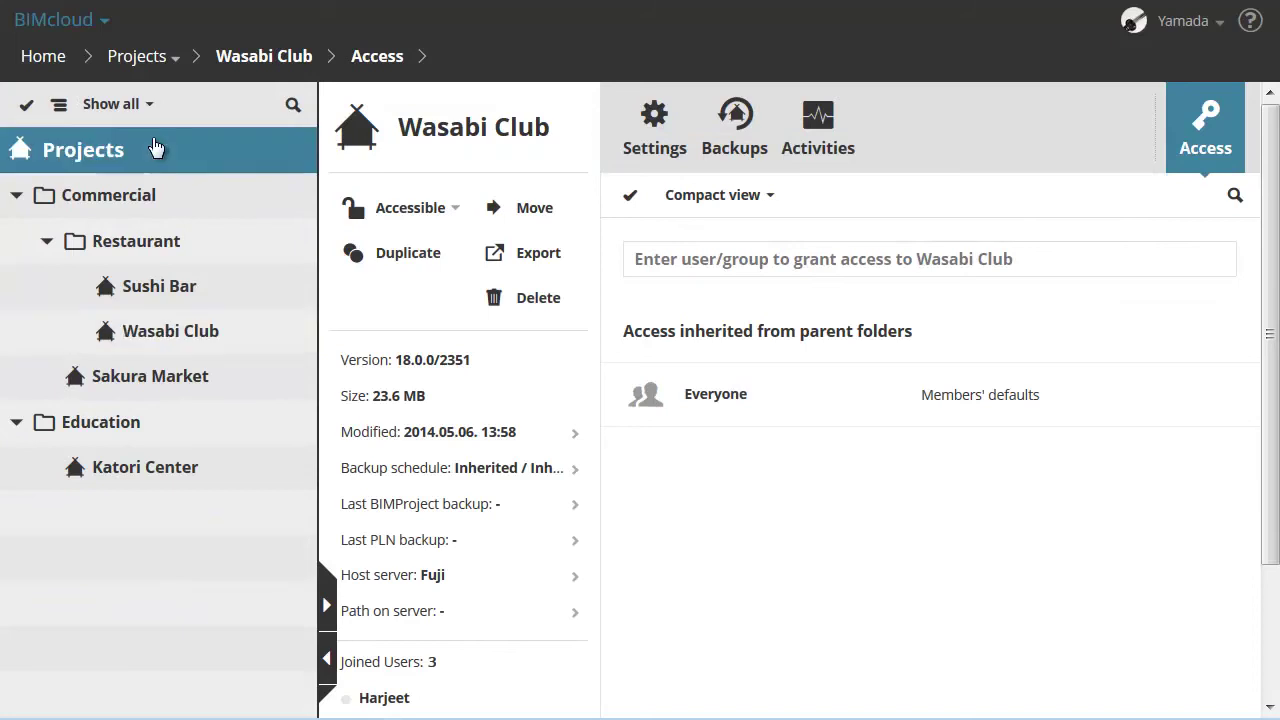
{"action": "mouse_move", "coordinate": [880, 334]}
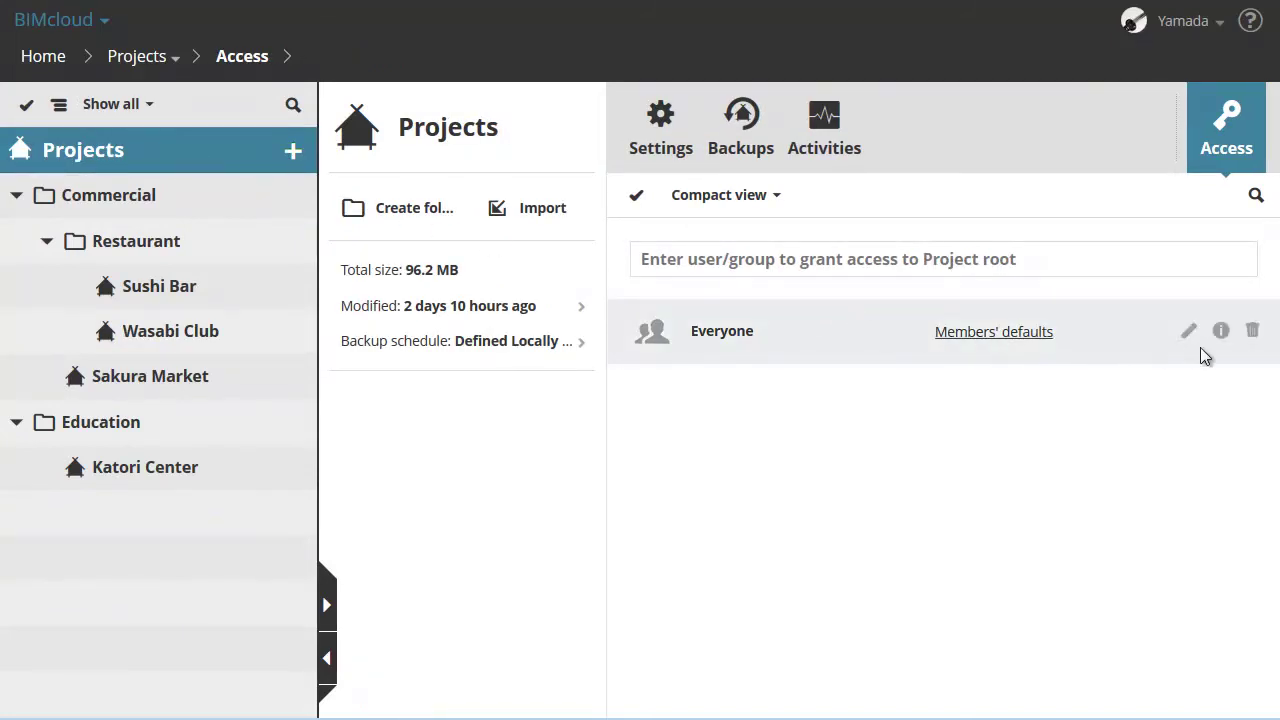
{"action": "left_click", "coordinate": [1255, 332]}
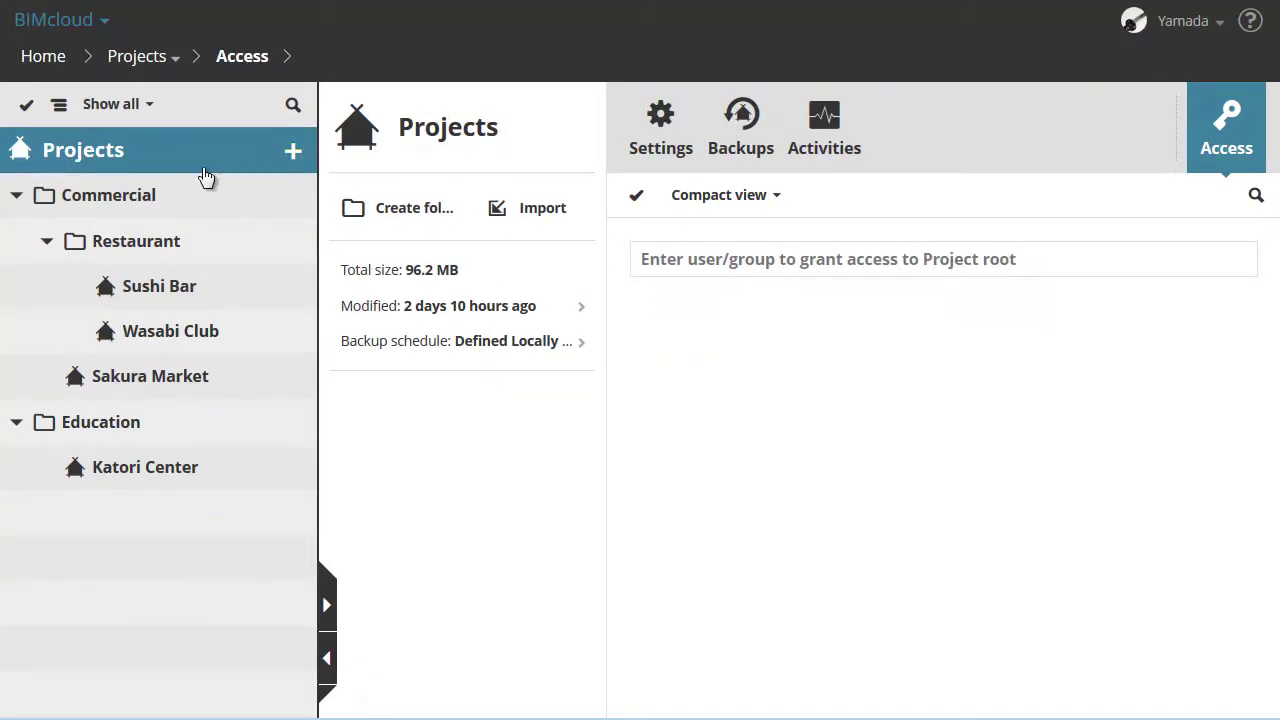
Grant the fifth user/group match for "a" access to the Wasabi Club project with the Architect default role and save
{"action": "left_click", "coordinate": [248, 340]}
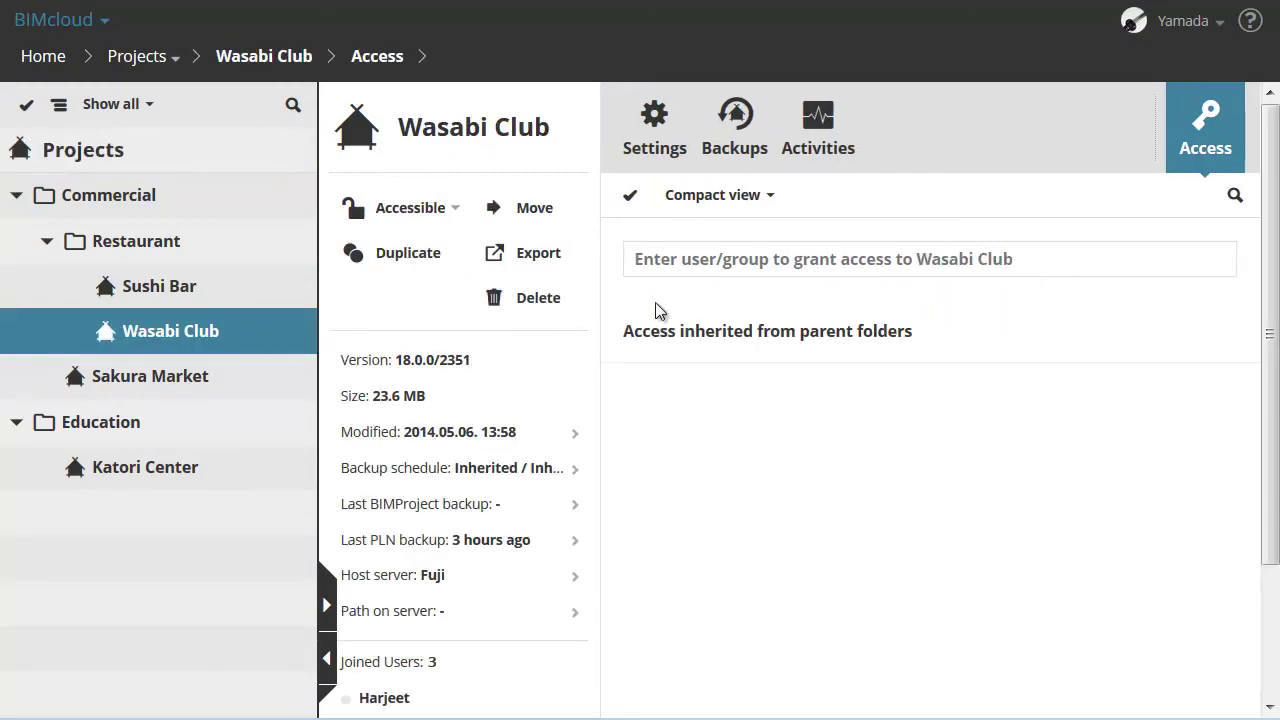
{"action": "left_click", "coordinate": [903, 259]}
{"action": "type", "text": "a"}
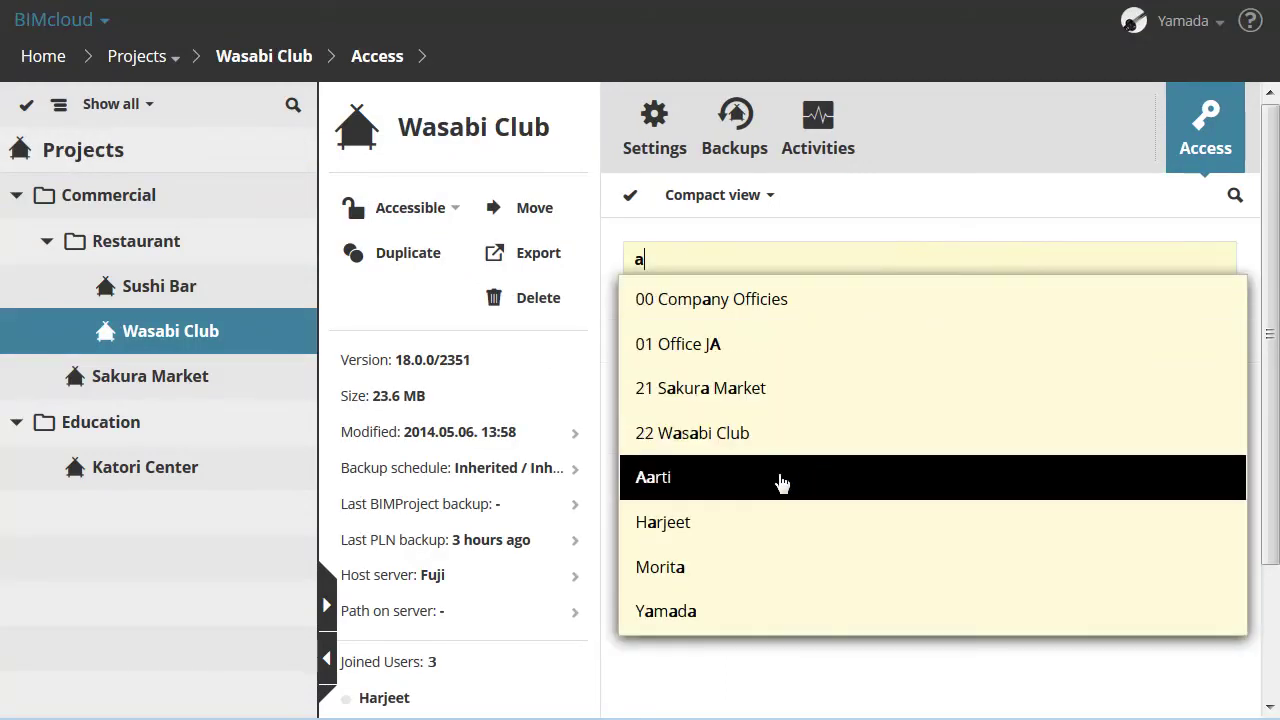
{"action": "left_click", "coordinate": [780, 489]}
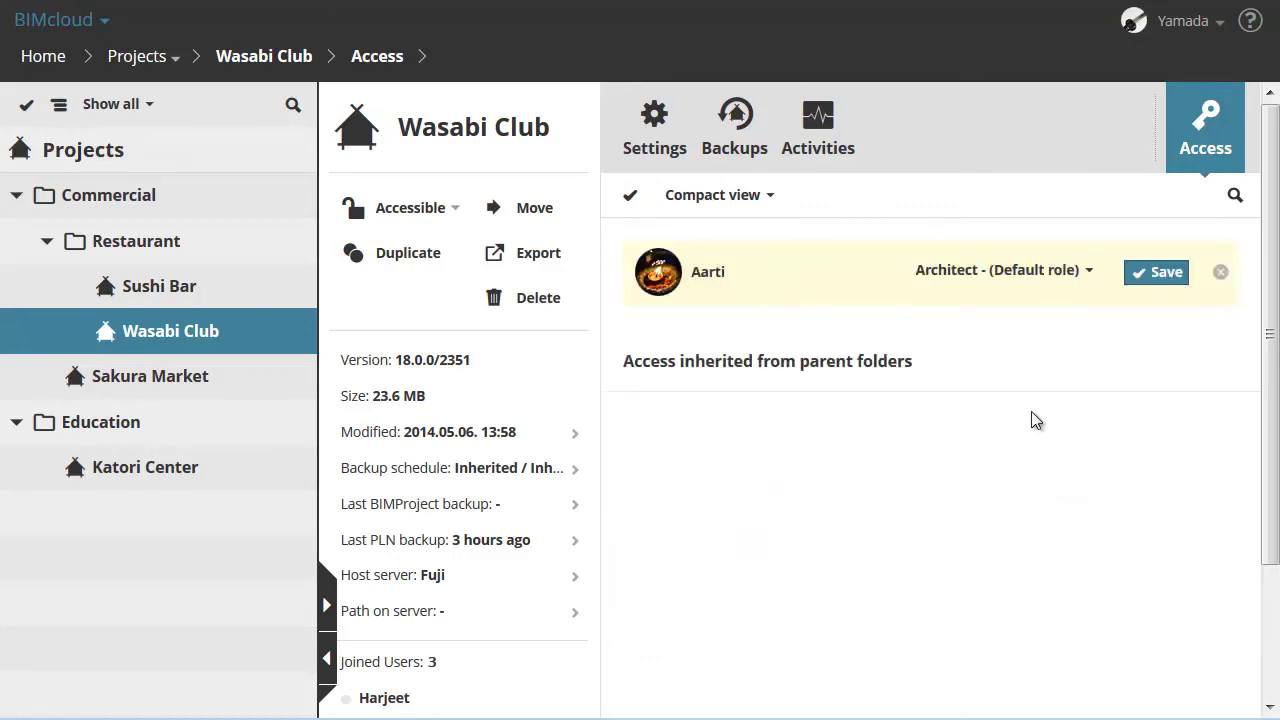
{"action": "left_click", "coordinate": [1168, 274]}
Grant the first user match for "h" access to Wasabi Club with the Lead Architect role and save
{"action": "left_click", "coordinate": [1088, 266]}
{"action": "type", "text": "h"}
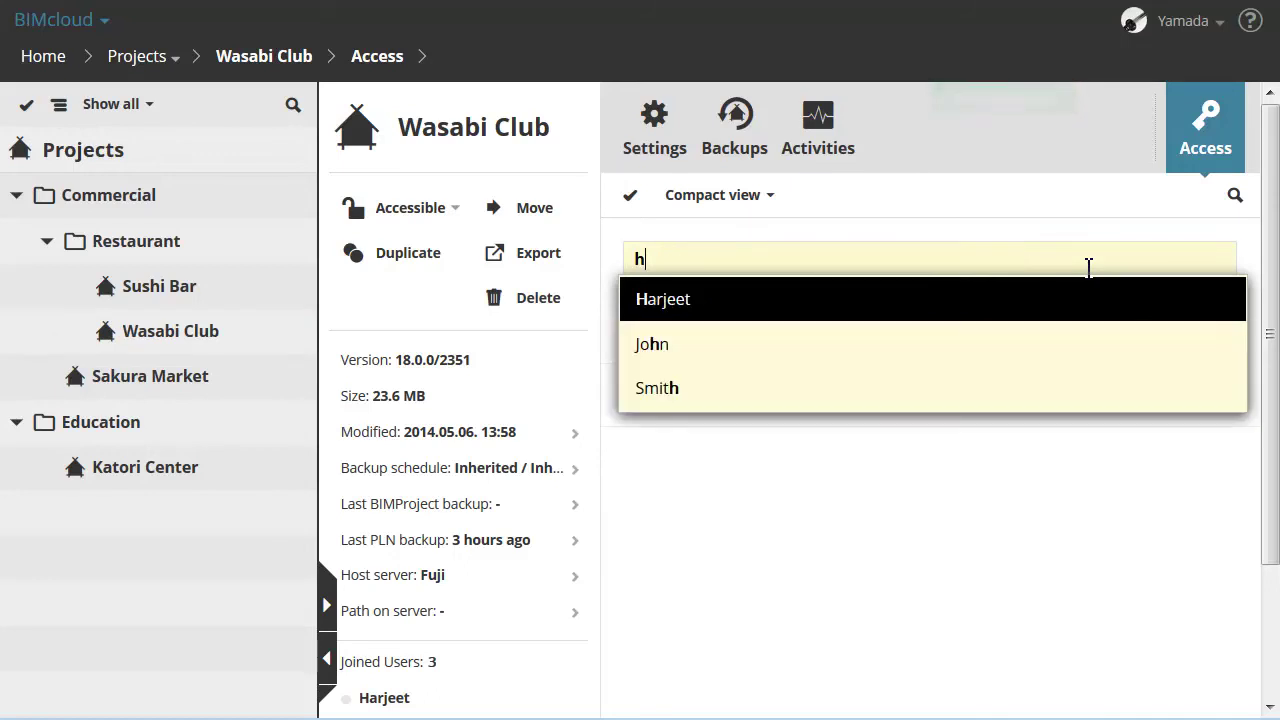
{"action": "left_click", "coordinate": [1004, 296]}
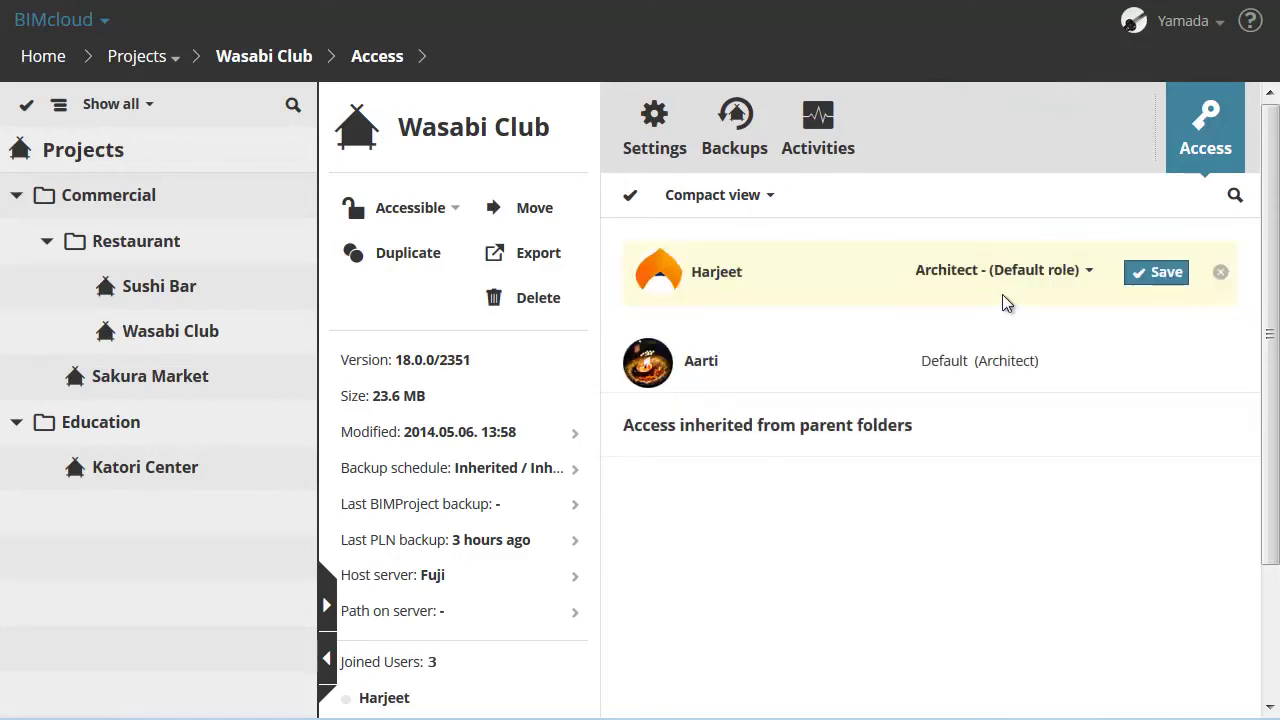
{"action": "left_click", "coordinate": [1090, 272]}
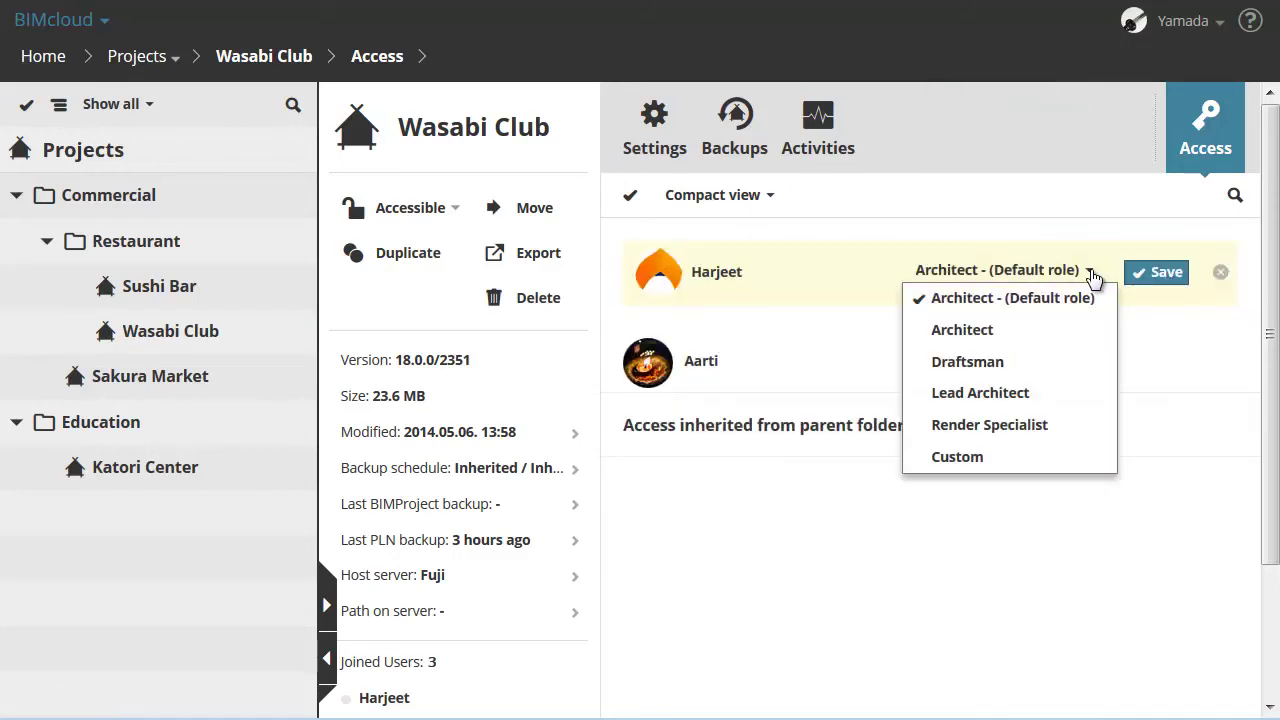
{"action": "left_click", "coordinate": [1072, 393]}
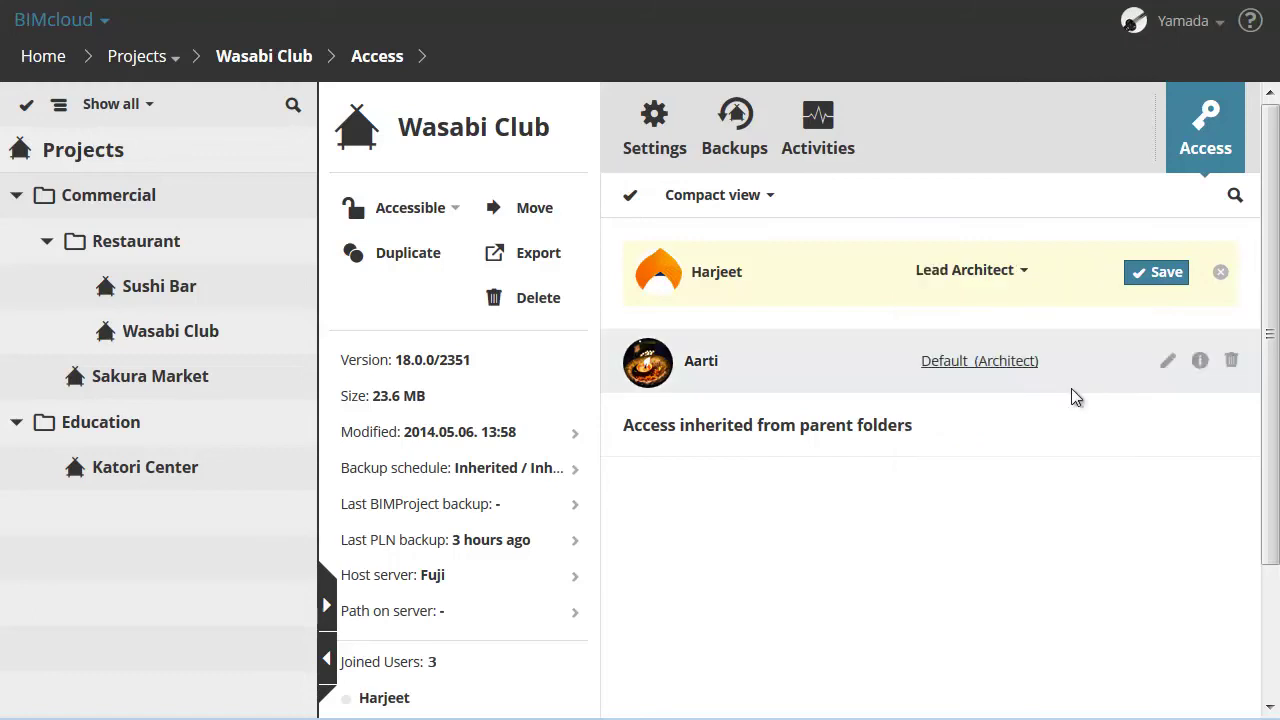
{"action": "left_click", "coordinate": [1163, 274]}
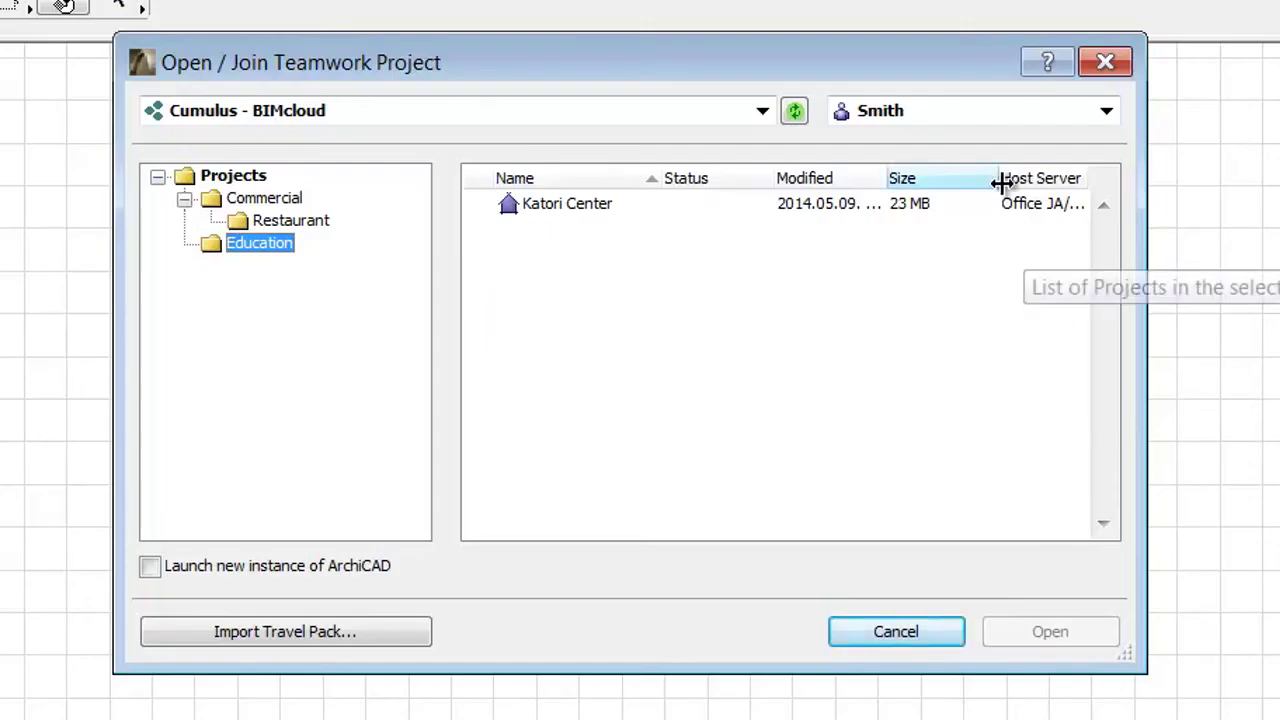
In ArchiCAD's Open/Join Teamwork Project, switch to the first listed user and check the Restaurant folder under Commercial
{"action": "left_click", "coordinate": [997, 113]}
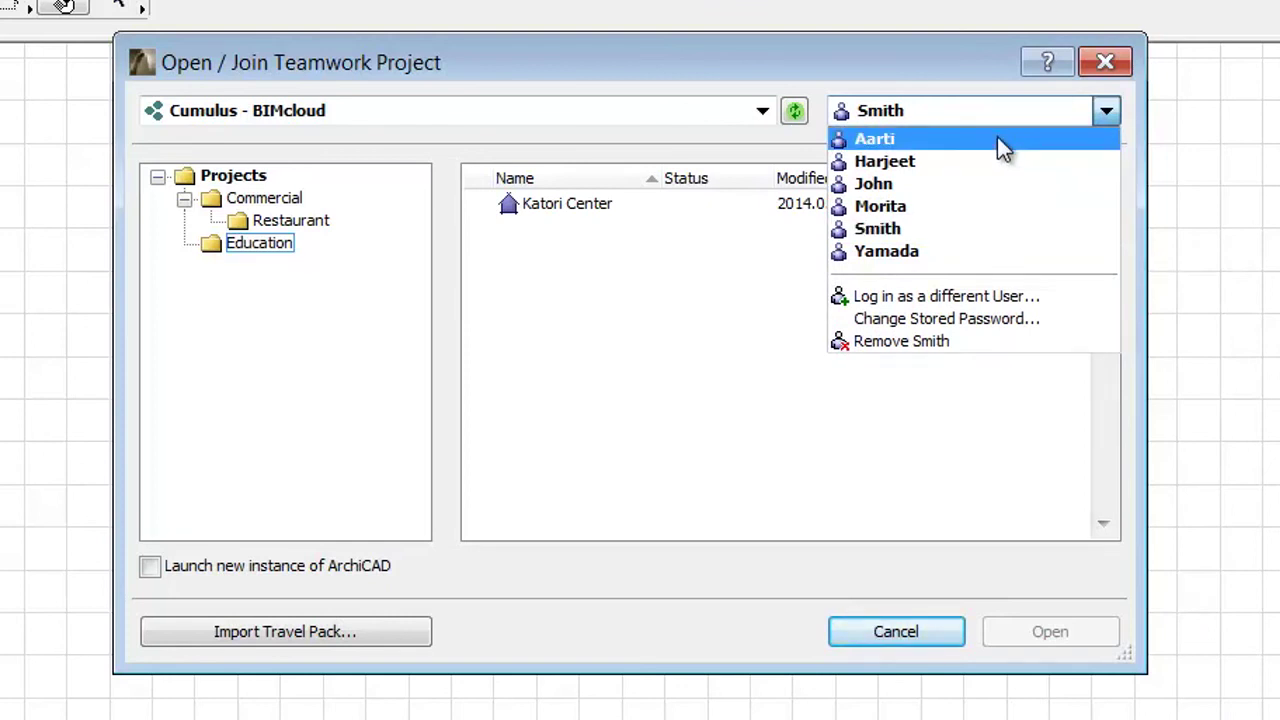
{"action": "left_click", "coordinate": [997, 139]}
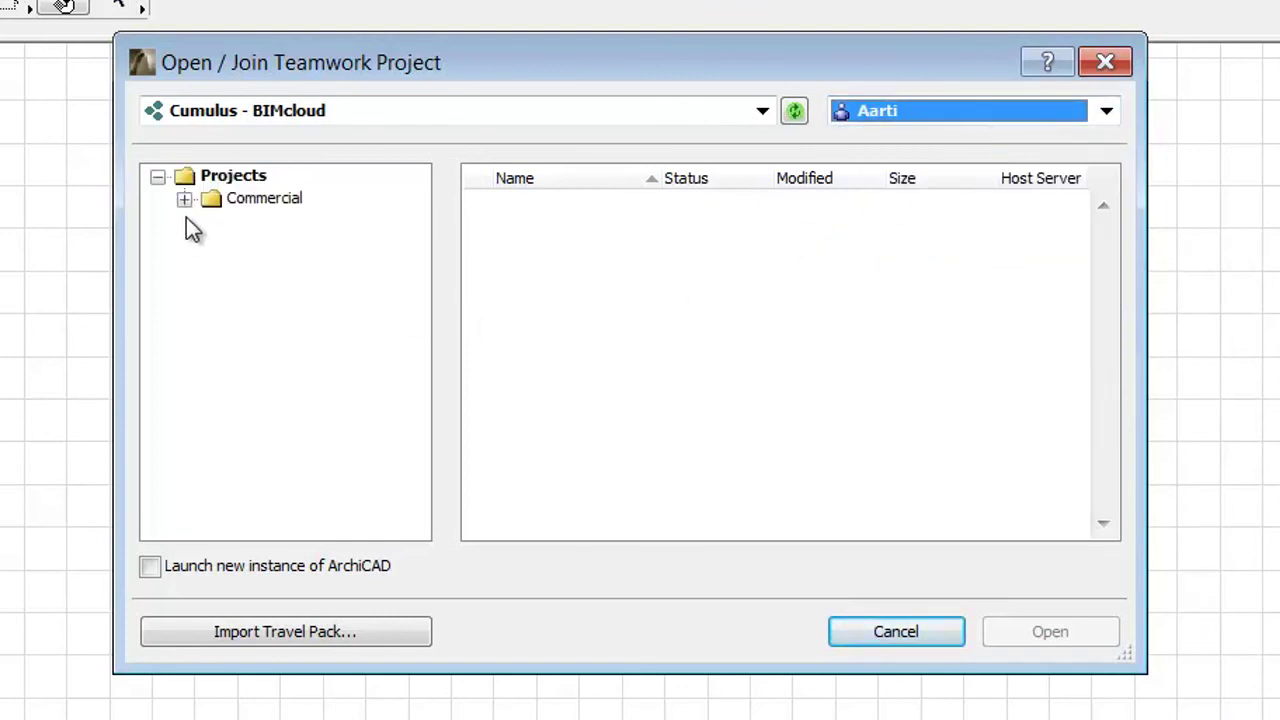
{"action": "left_click", "coordinate": [184, 200]}
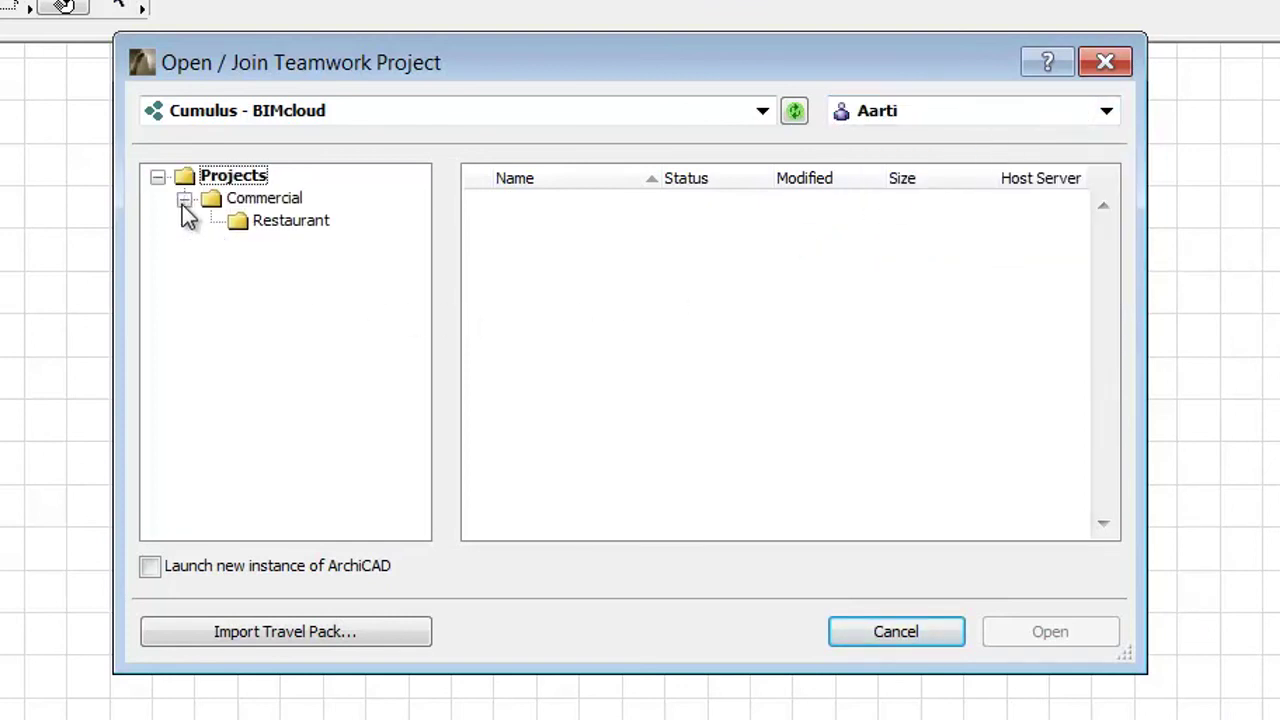
{"action": "left_click", "coordinate": [289, 211]}
{"action": "left_click", "coordinate": [290, 220]}
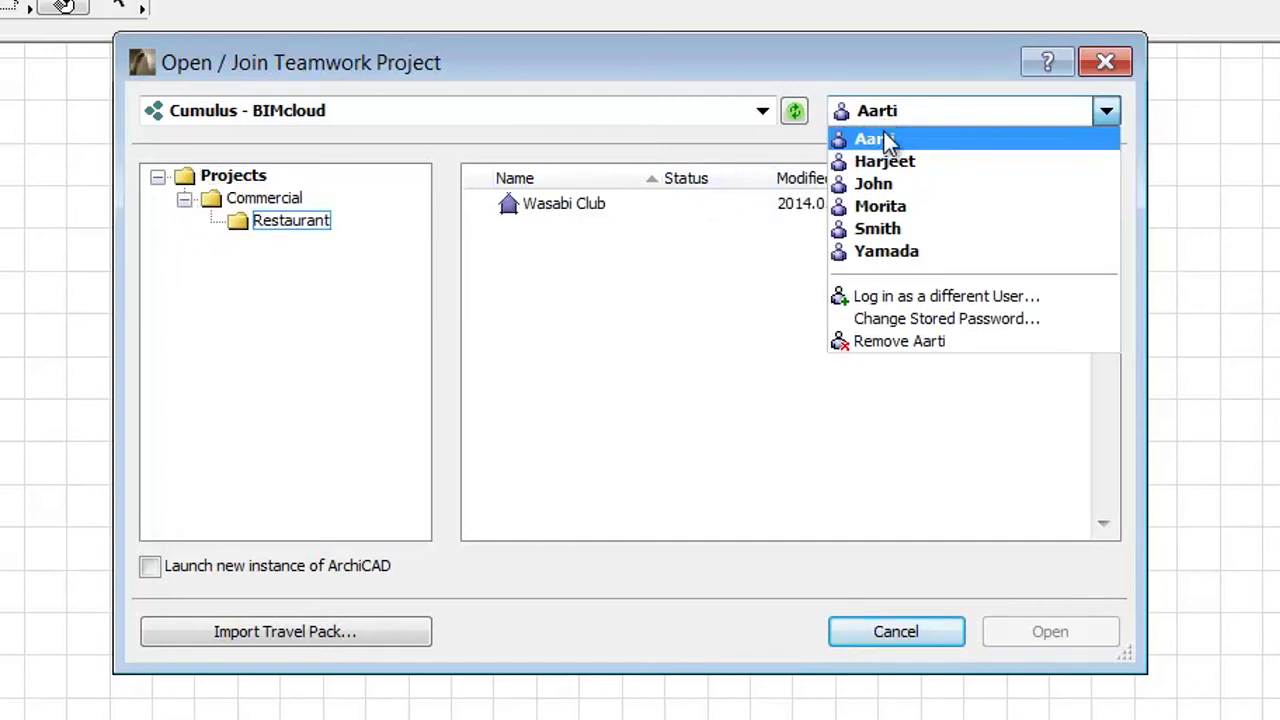
Check project visibility as the second and third listed users, dismissing the permission warning
{"action": "left_click", "coordinate": [893, 157]}
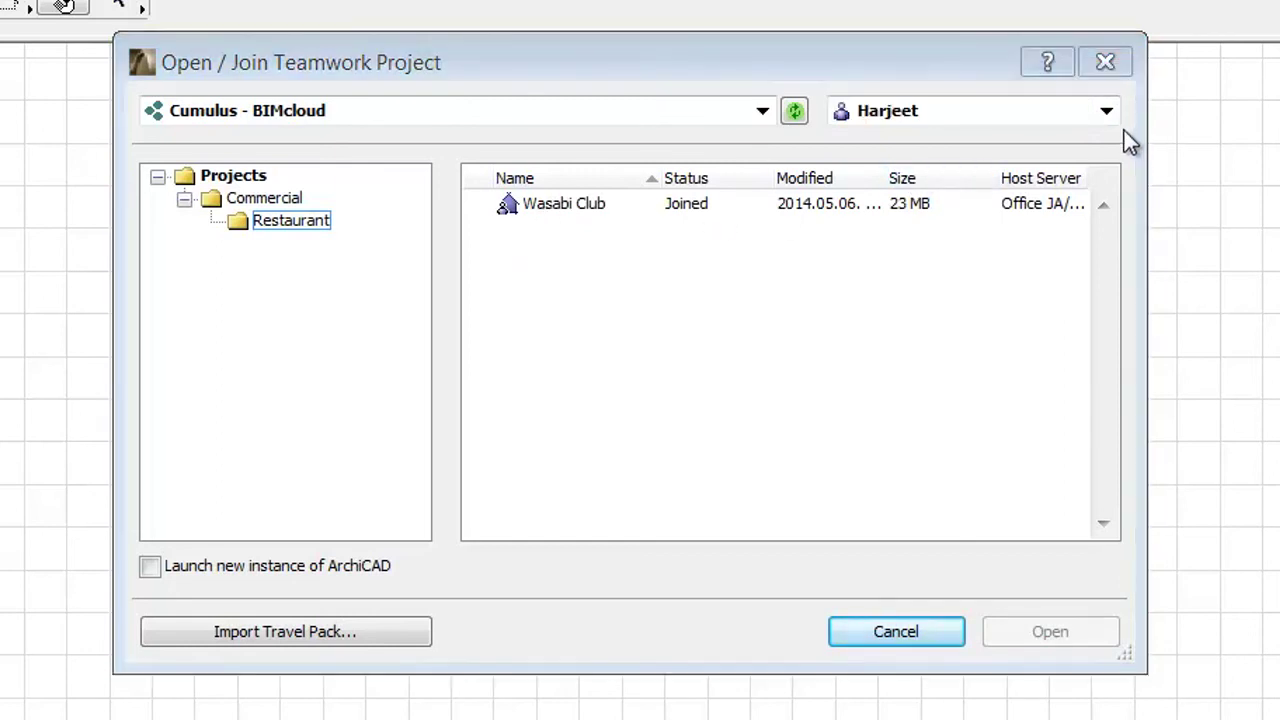
{"action": "left_click", "coordinate": [1112, 114]}
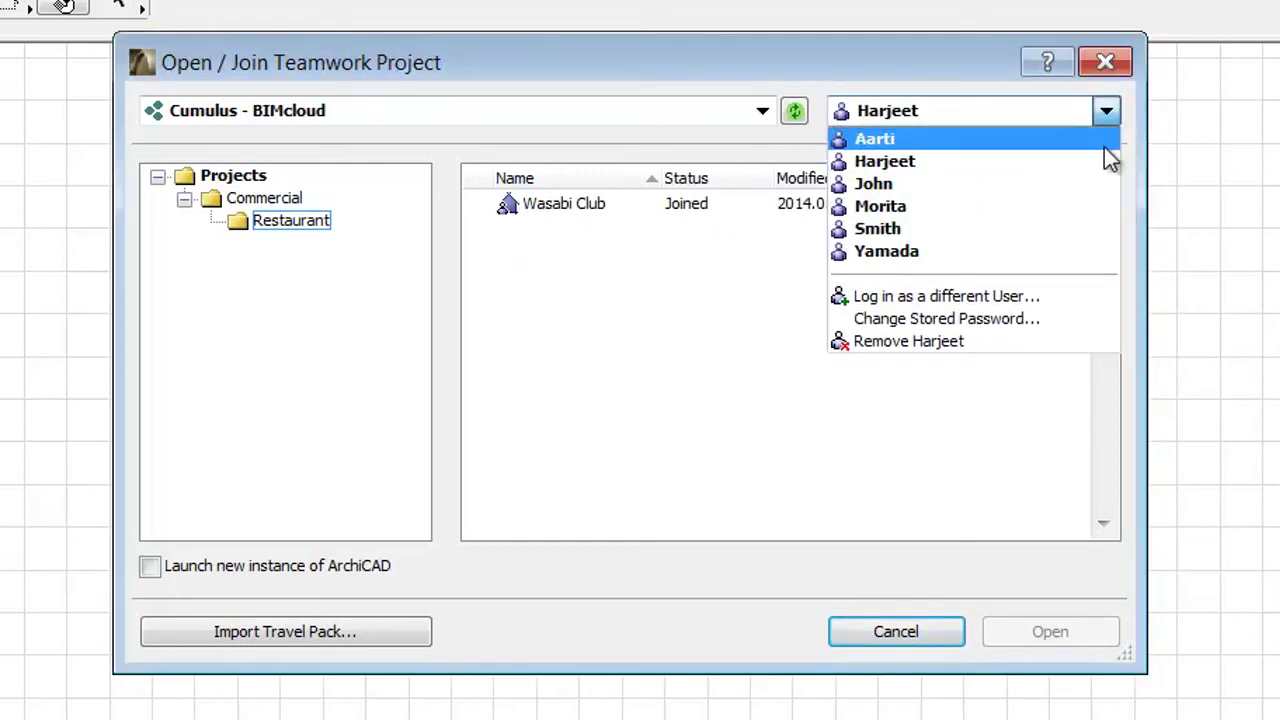
{"action": "left_click", "coordinate": [1097, 186]}
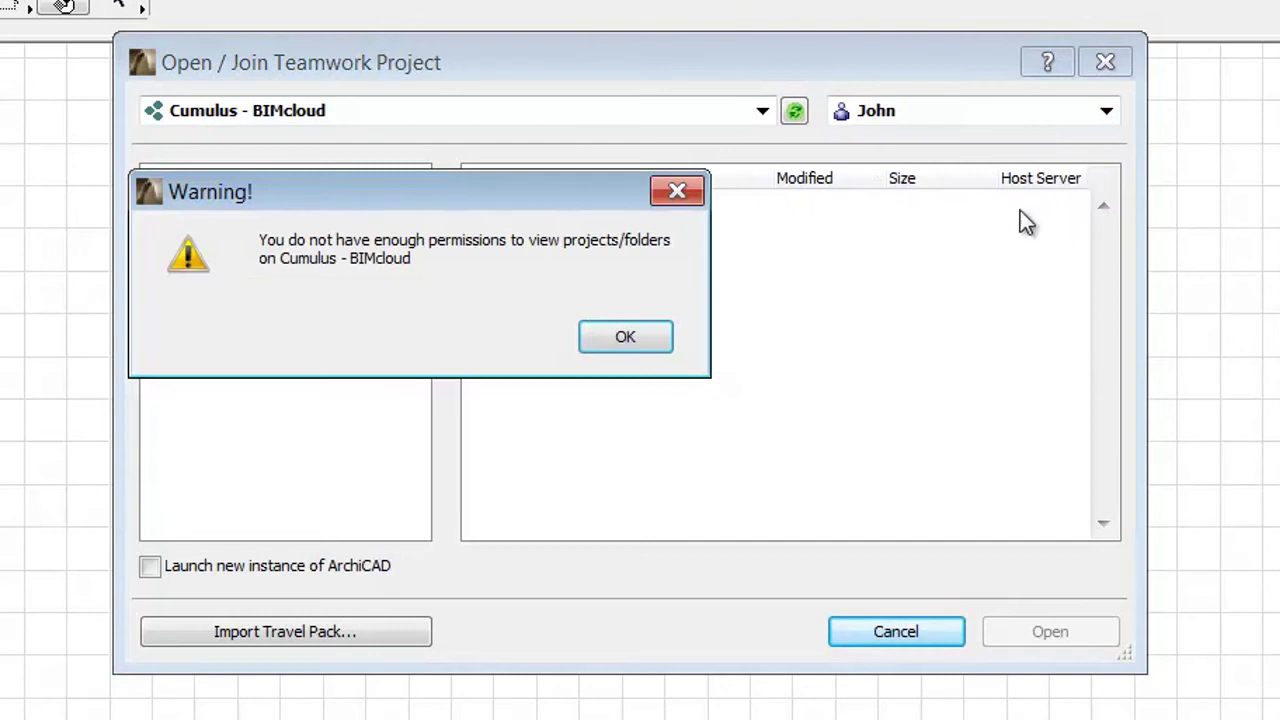
{"action": "left_click", "coordinate": [632, 343]}
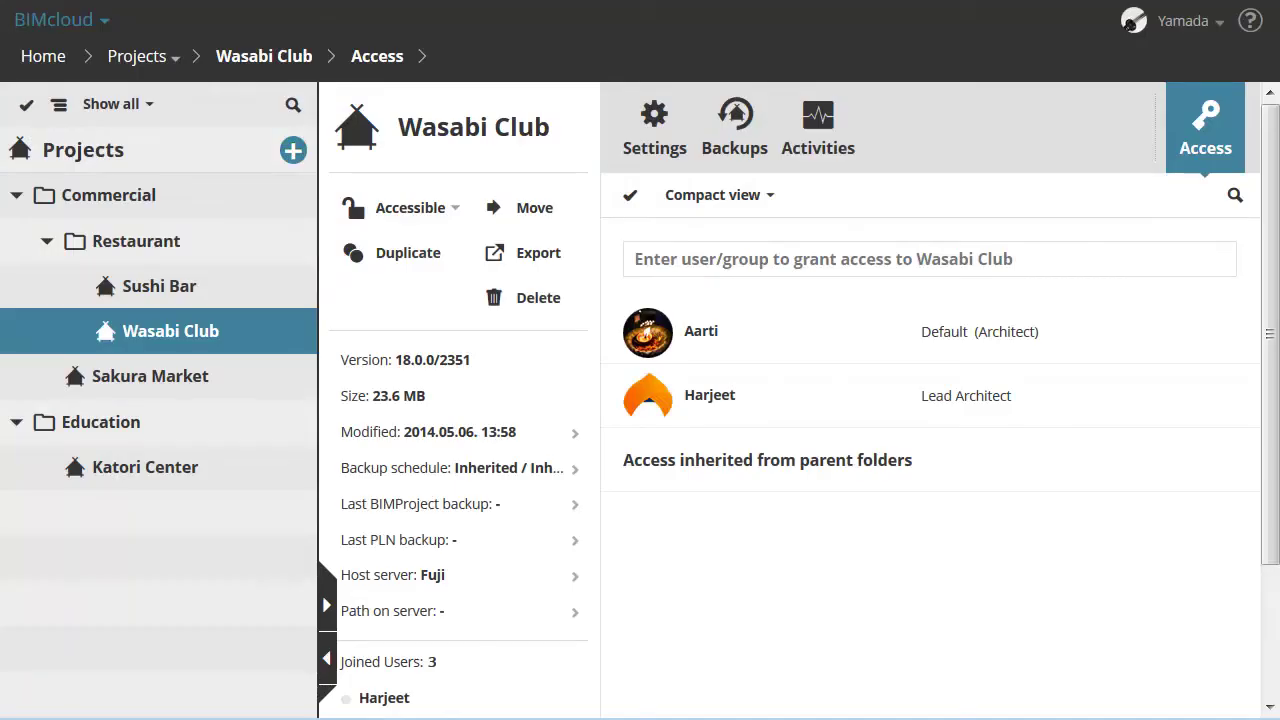
In the BIMcloud Manager, grant the 11 Render Spec group the Default role on Sushi Bar and the Education folder together and save
{"action": "left_click", "coordinate": [27, 108]}
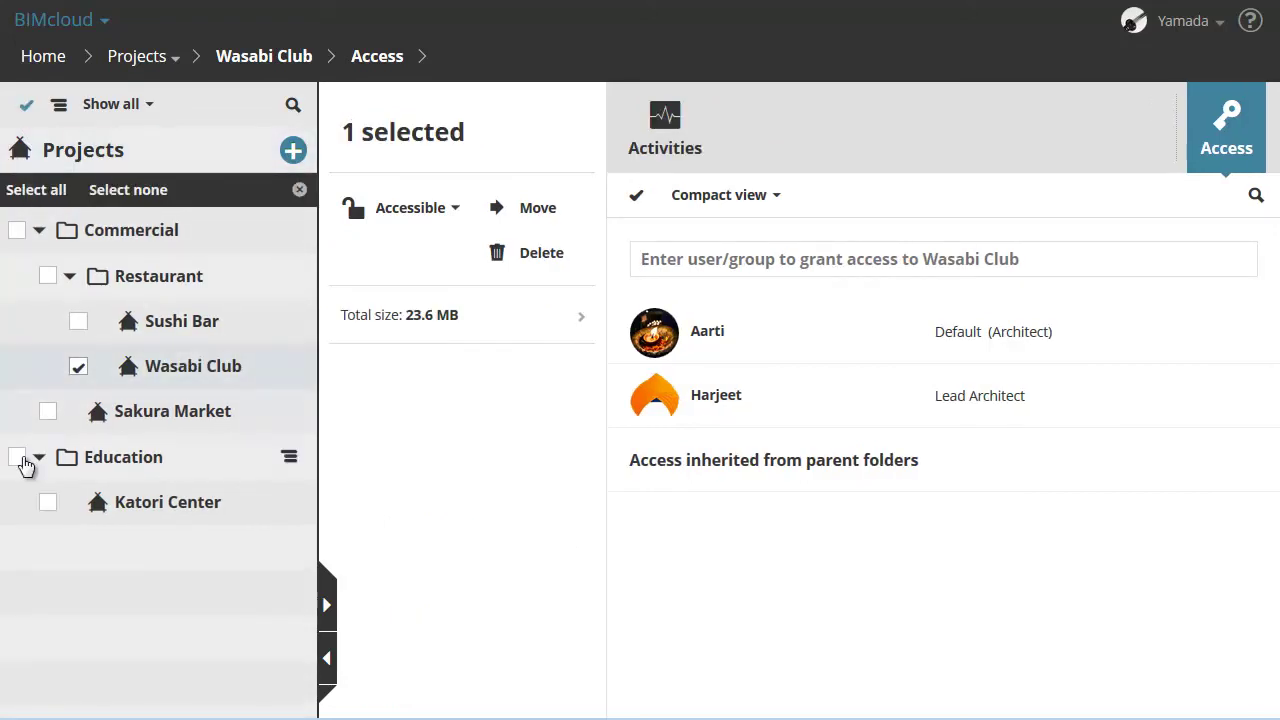
{"action": "left_click", "coordinate": [19, 460]}
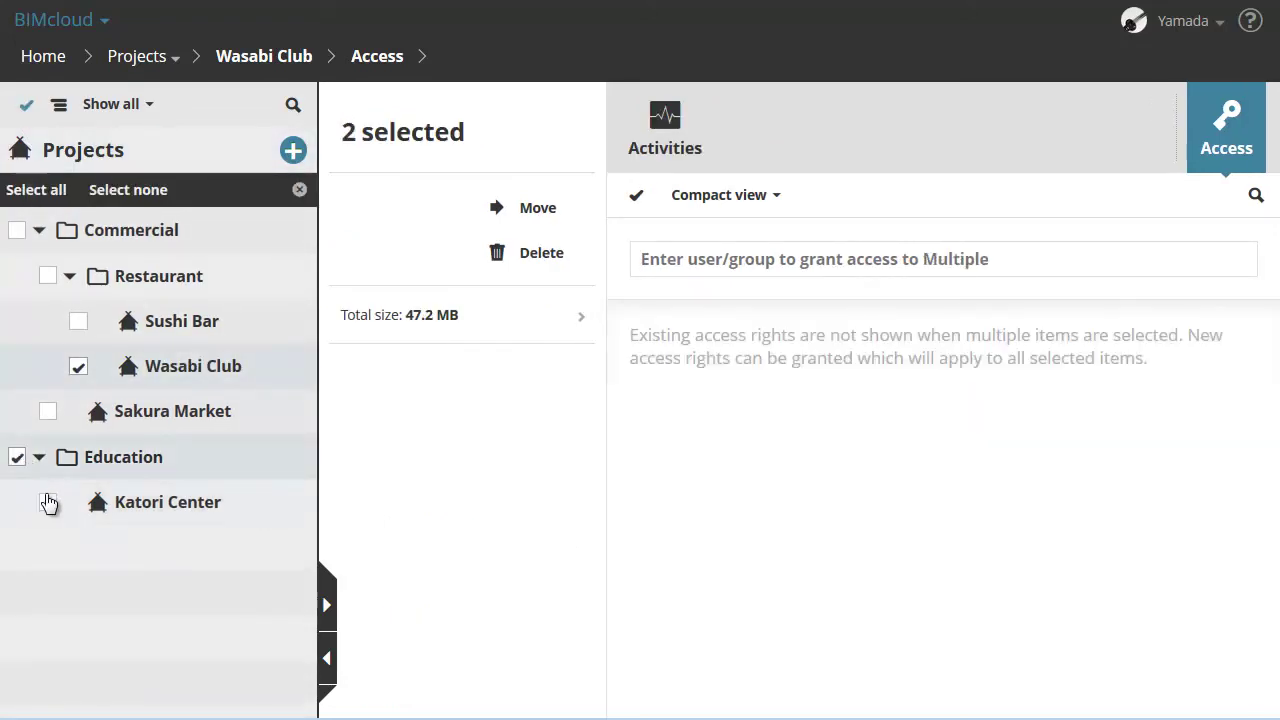
{"action": "left_click", "coordinate": [78, 366]}
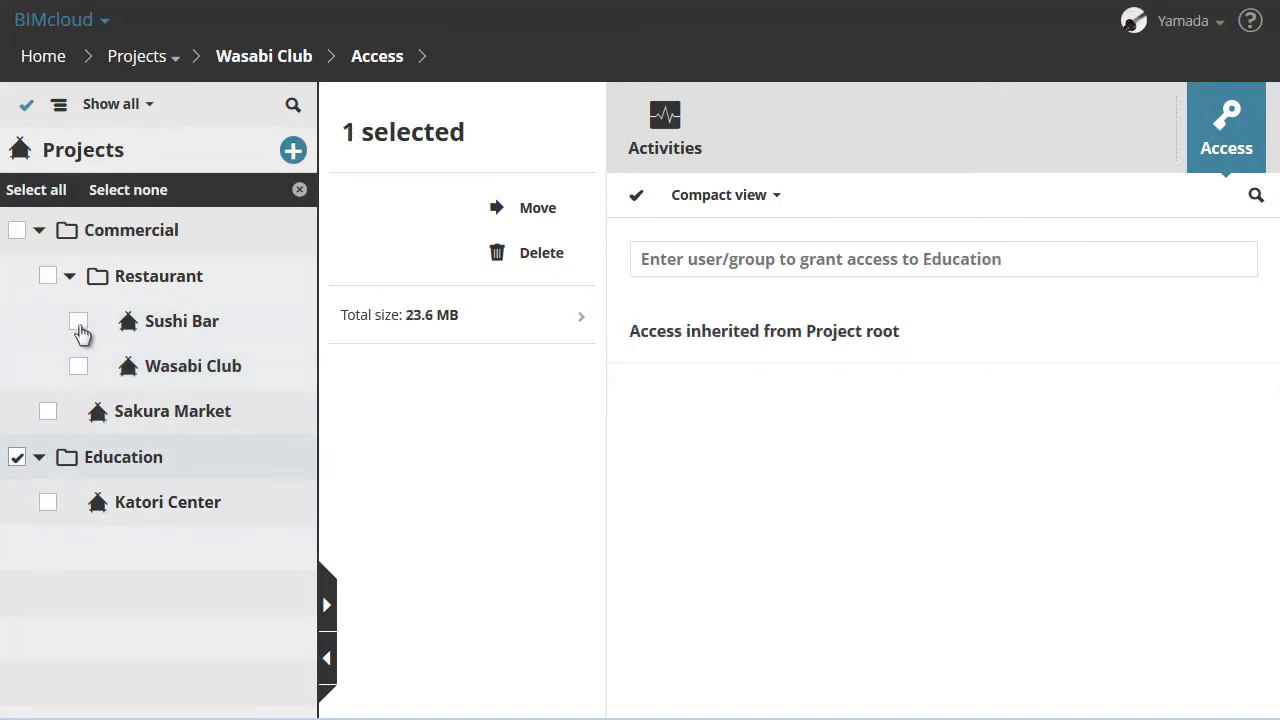
{"action": "left_click", "coordinate": [79, 323]}
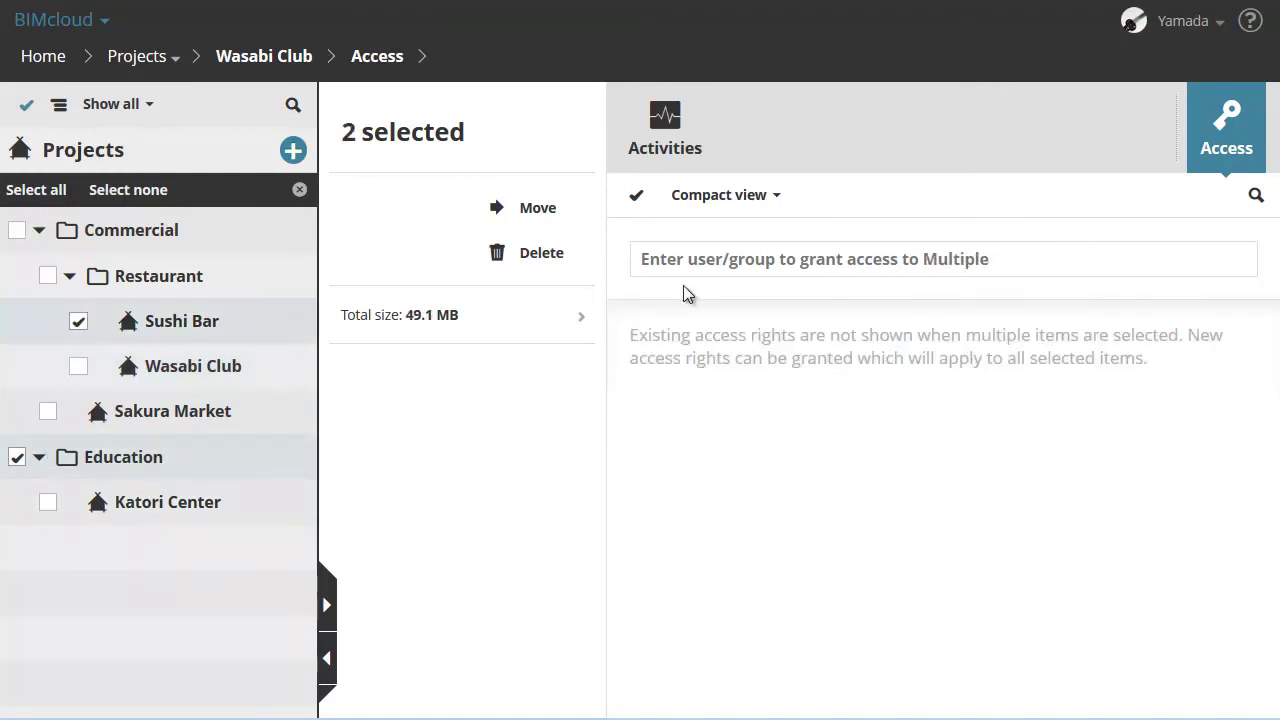
{"action": "left_click", "coordinate": [700, 262]}
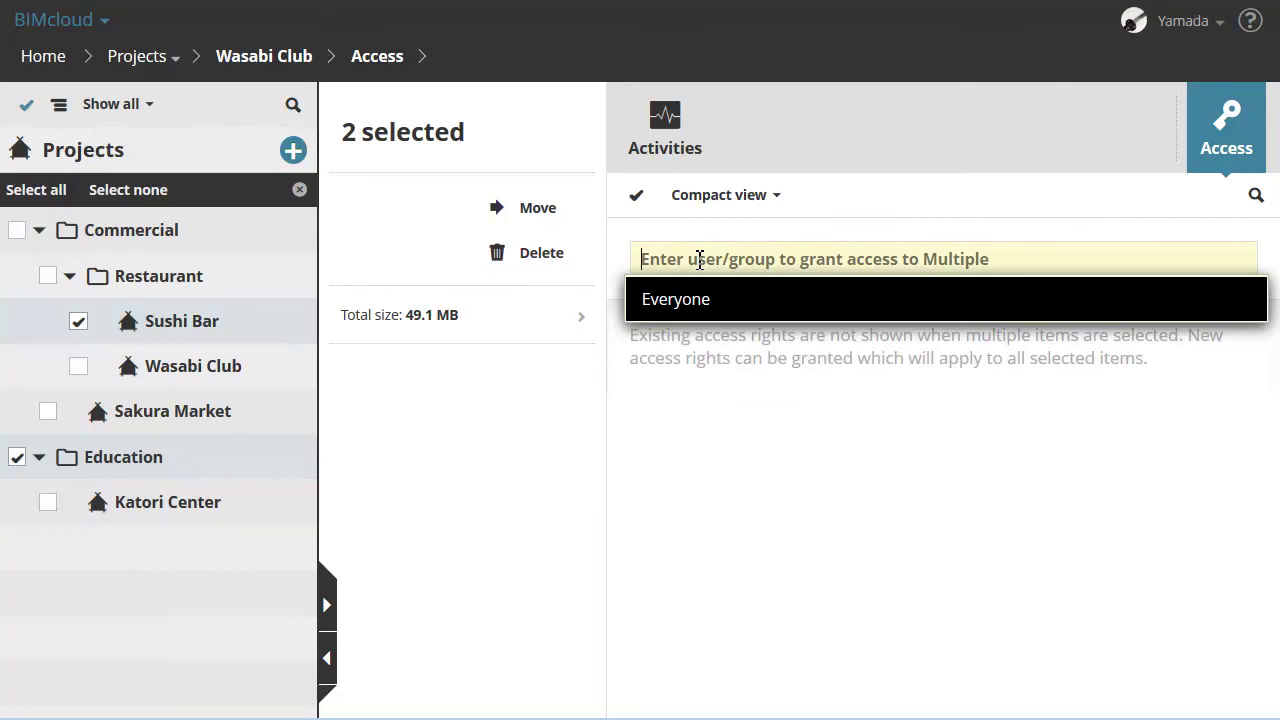
{"action": "type", "text": "r"}
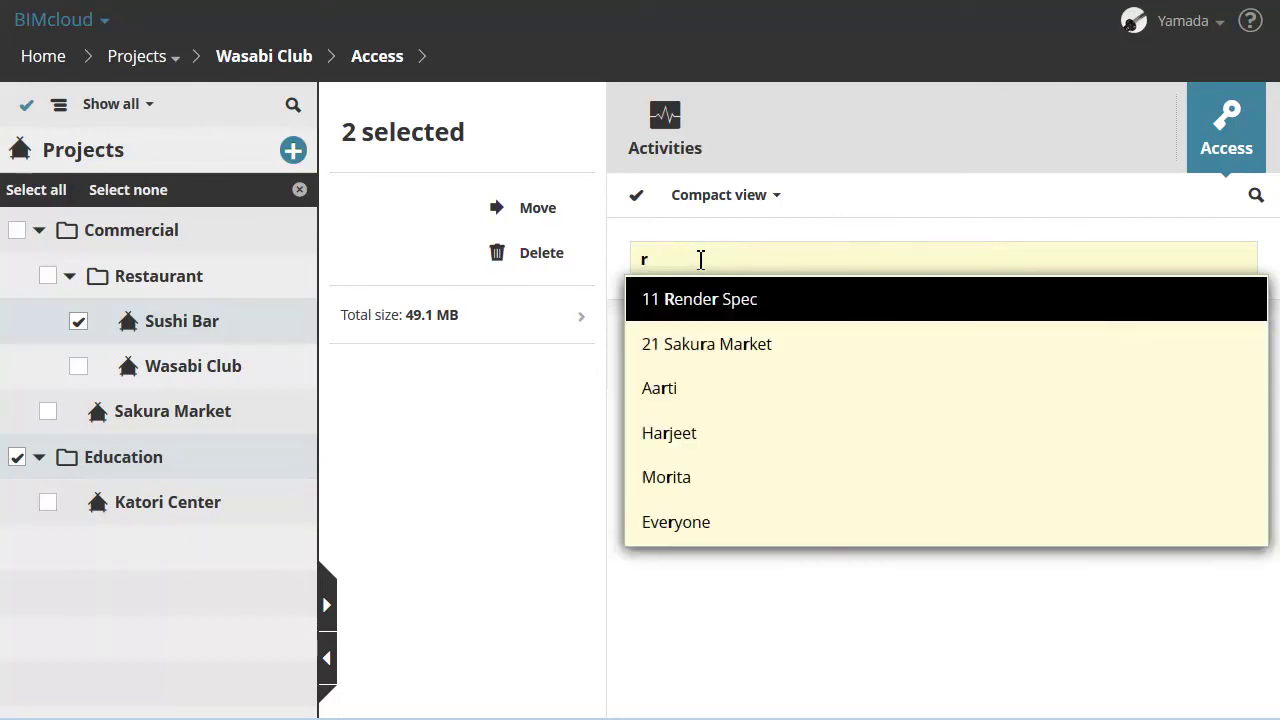
{"action": "left_click", "coordinate": [709, 302]}
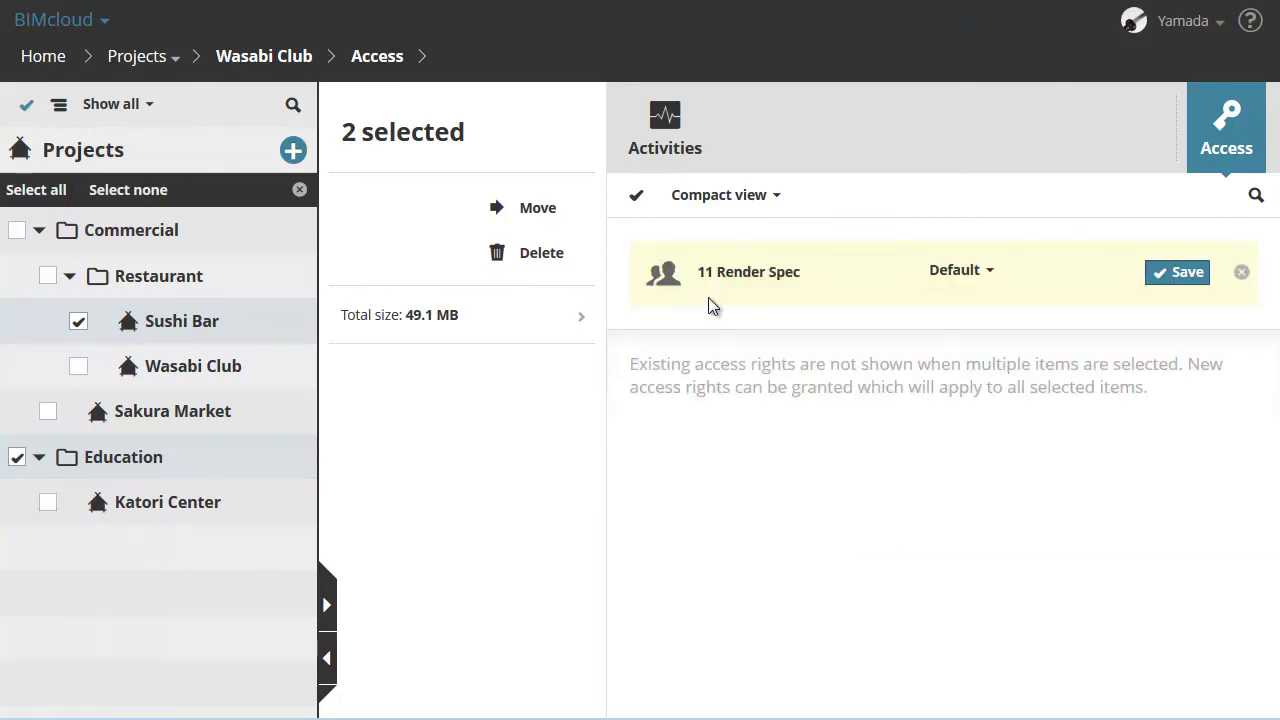
{"action": "left_click", "coordinate": [1188, 274]}
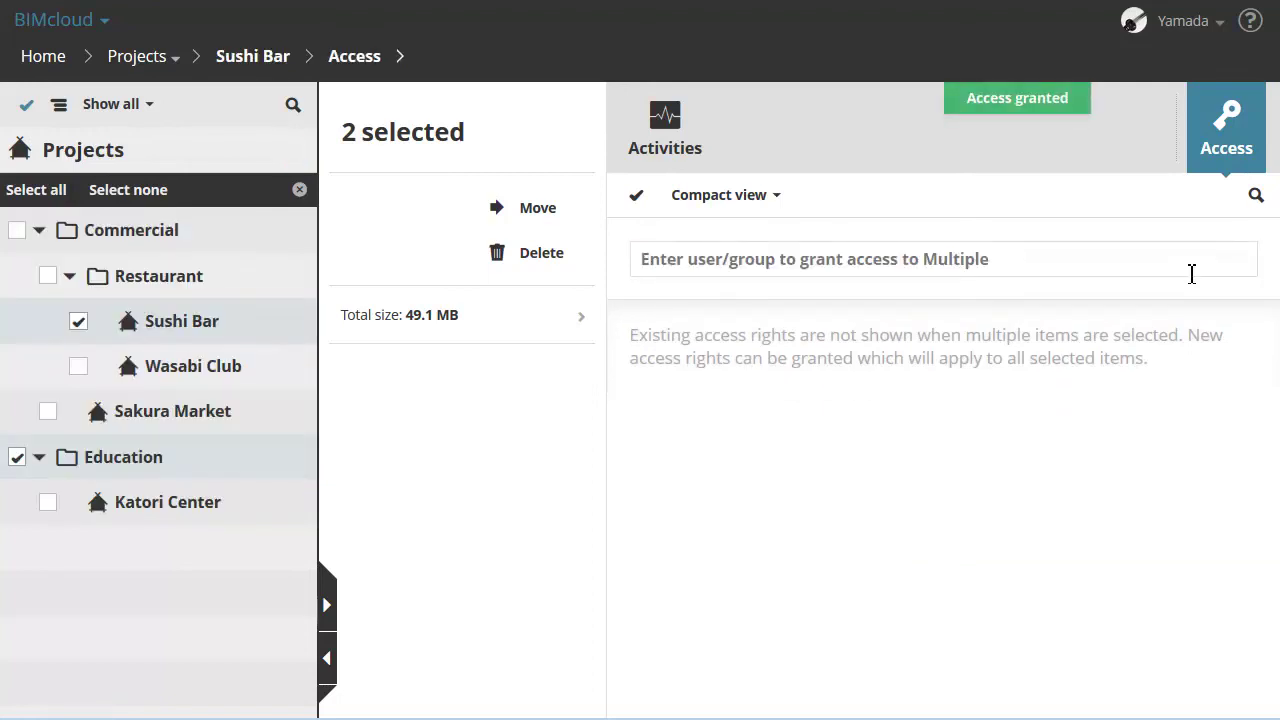
End the multiple selection and check the access listed for the Sushi Bar and Katori Center projects
{"action": "left_click", "coordinate": [299, 190]}
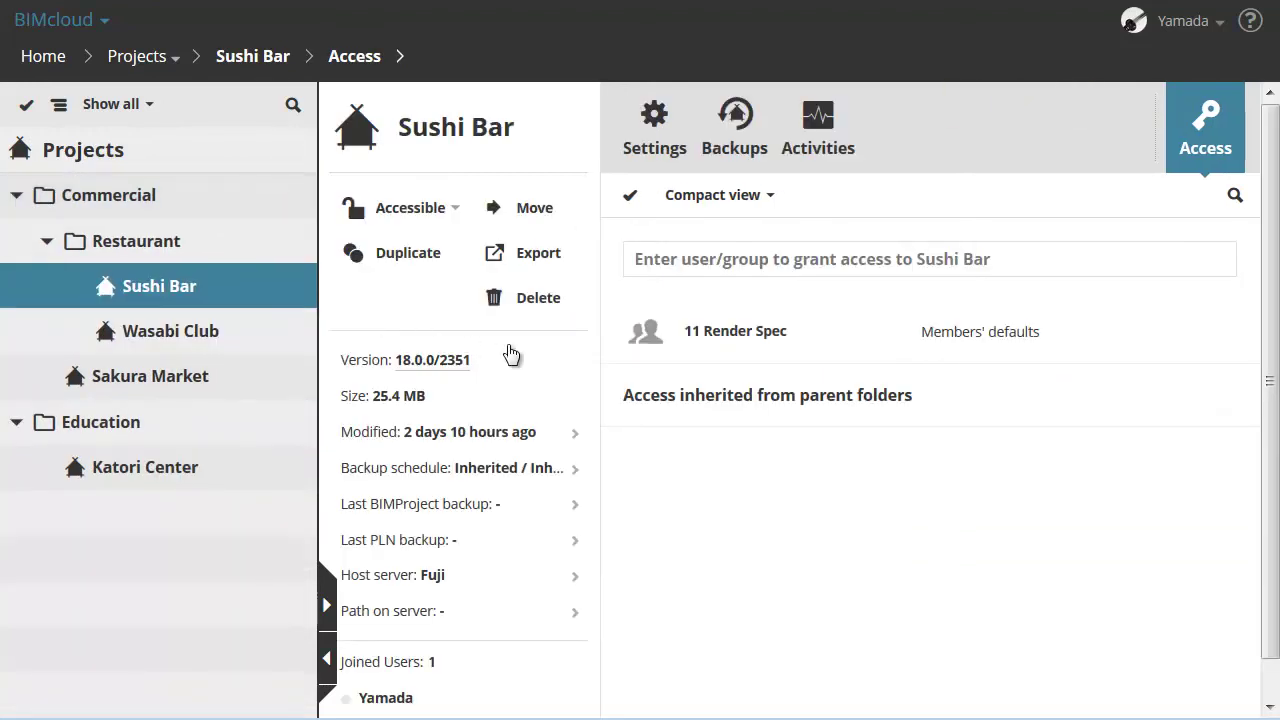
{"action": "left_click", "coordinate": [253, 474]}
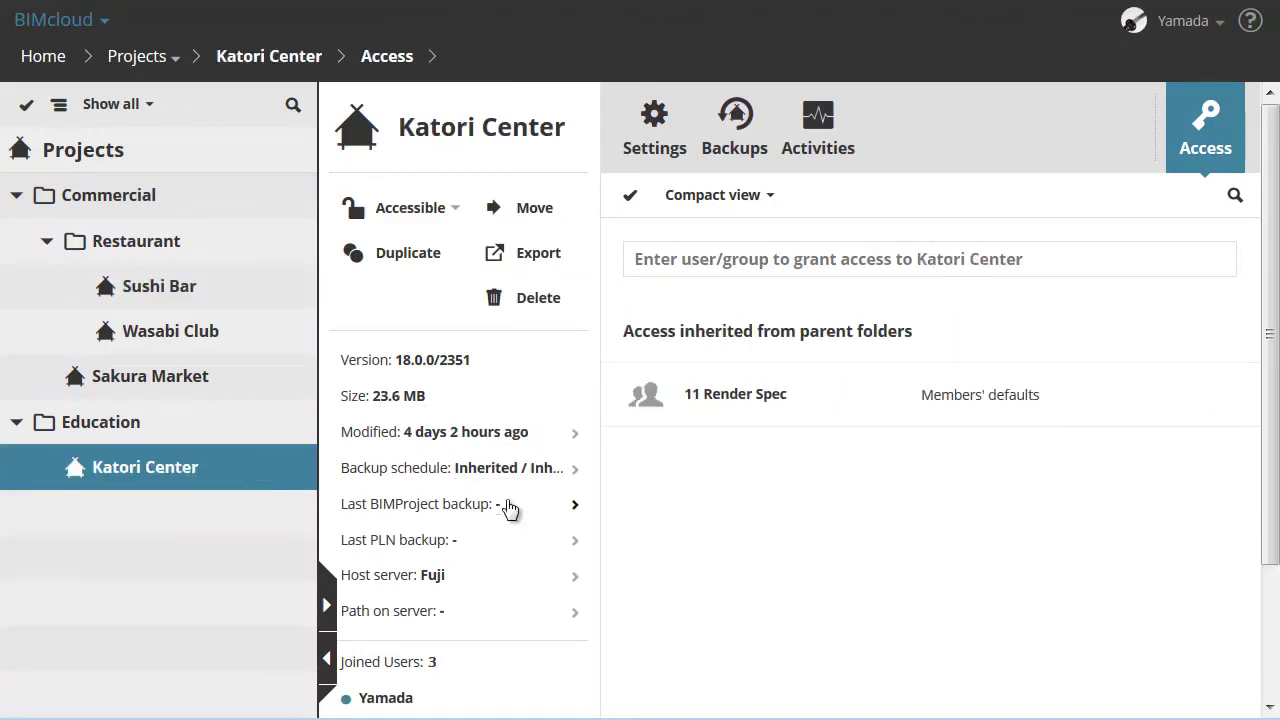